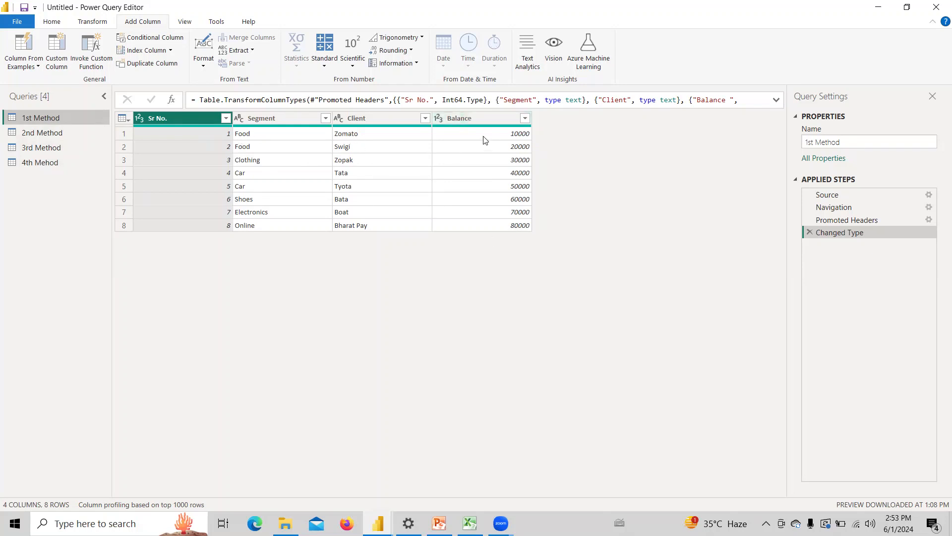
Rename the Changed Type applied step of the 1st Method query as Source1.
{"action": "left_click", "coordinate": [475, 122]}
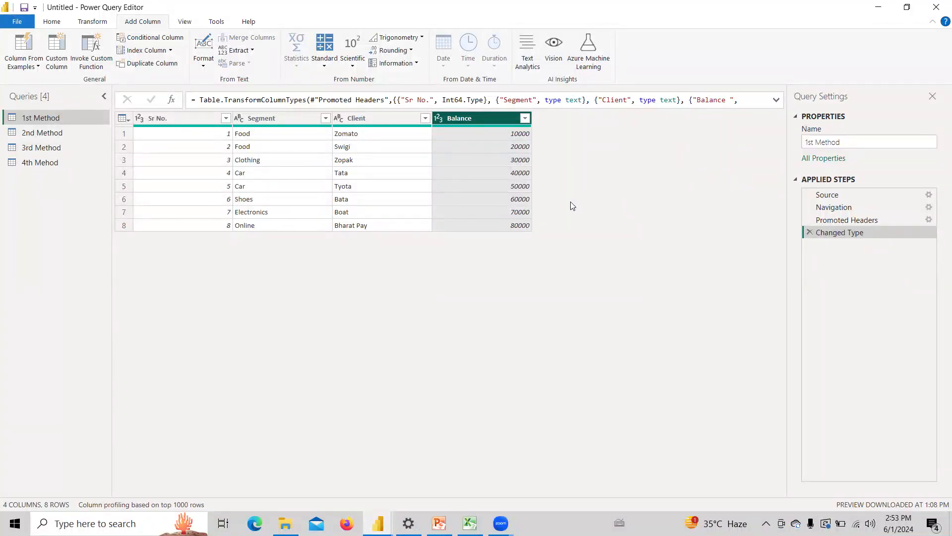
{"action": "right_click", "coordinate": [840, 233]}
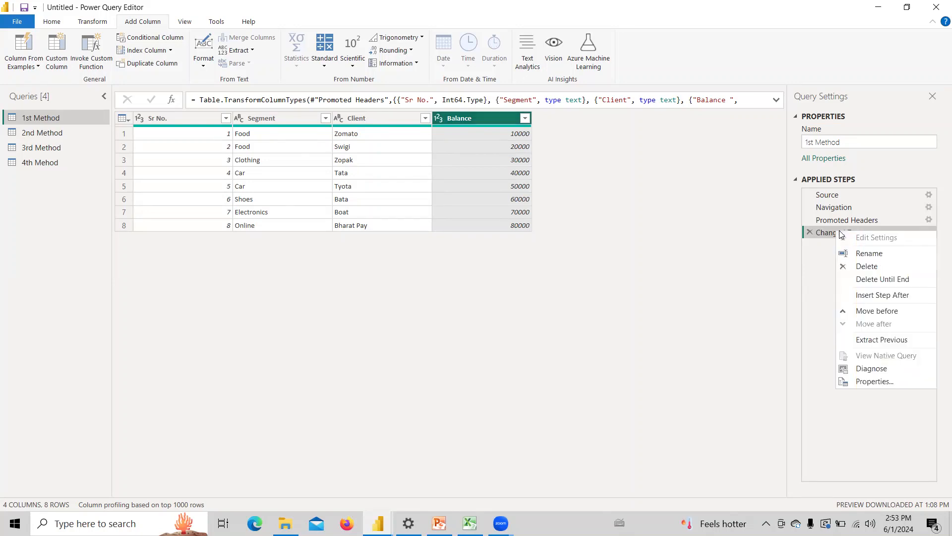
{"action": "left_click", "coordinate": [861, 254]}
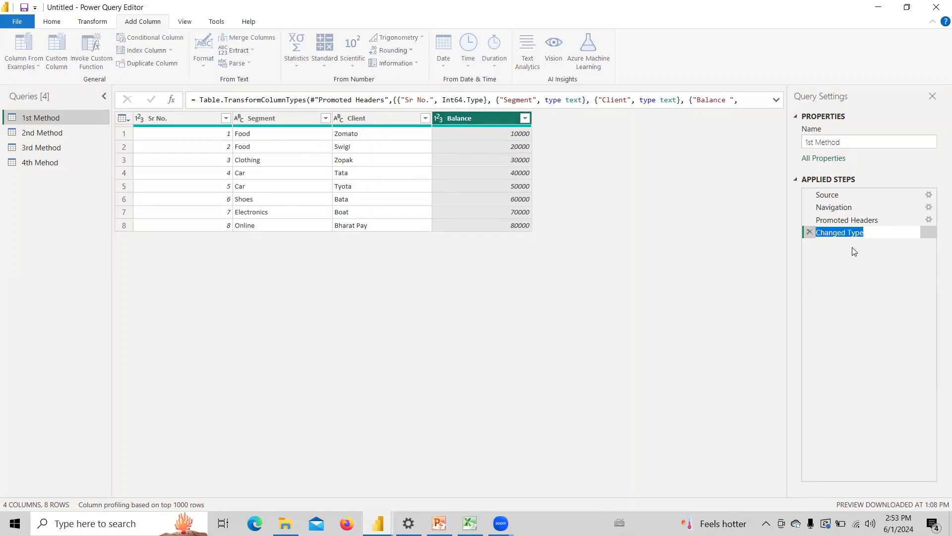
{"action": "type", "text": "Sour1"}
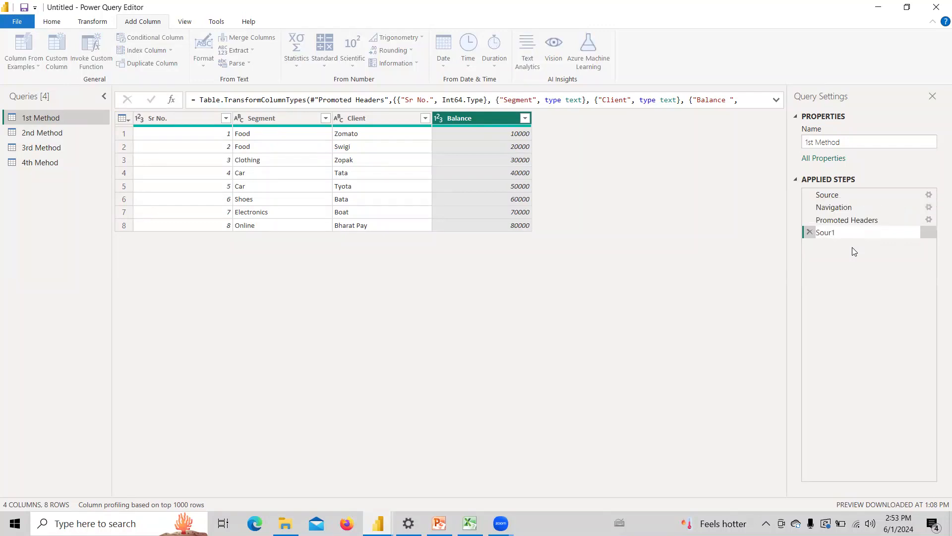
{"action": "key", "text": "BackSpace"}
{"action": "type", "text": "ce1"}
{"action": "key", "text": "Return"}
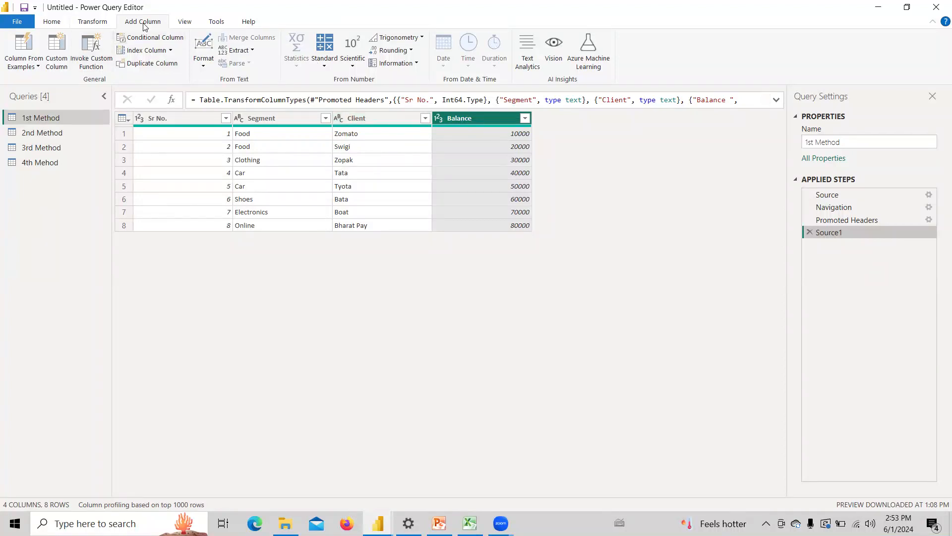
Start a custom column in the 1st Method query and name it %.
{"action": "left_click", "coordinate": [60, 53]}
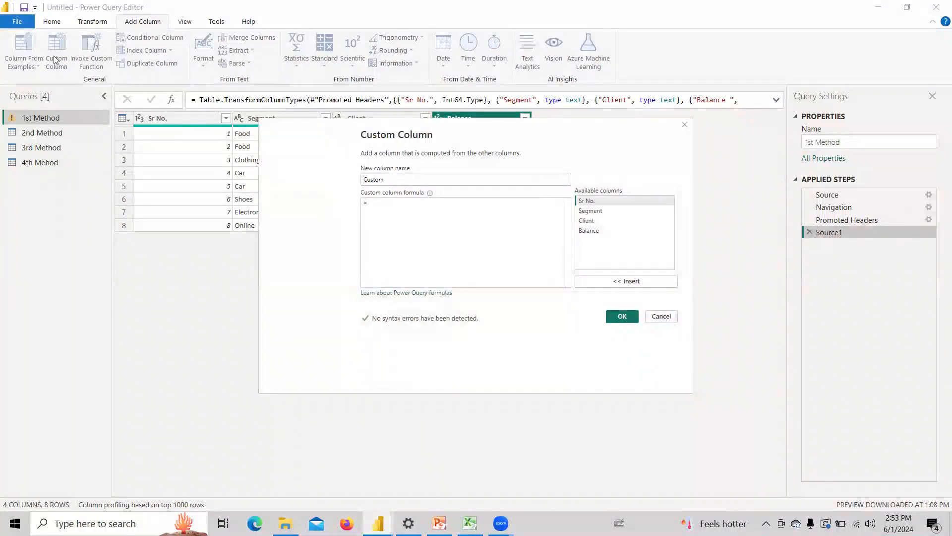
{"action": "left_click_drag", "start_coordinate": [385, 181], "coordinate": [300, 179]}
{"action": "type", "text": "%"}
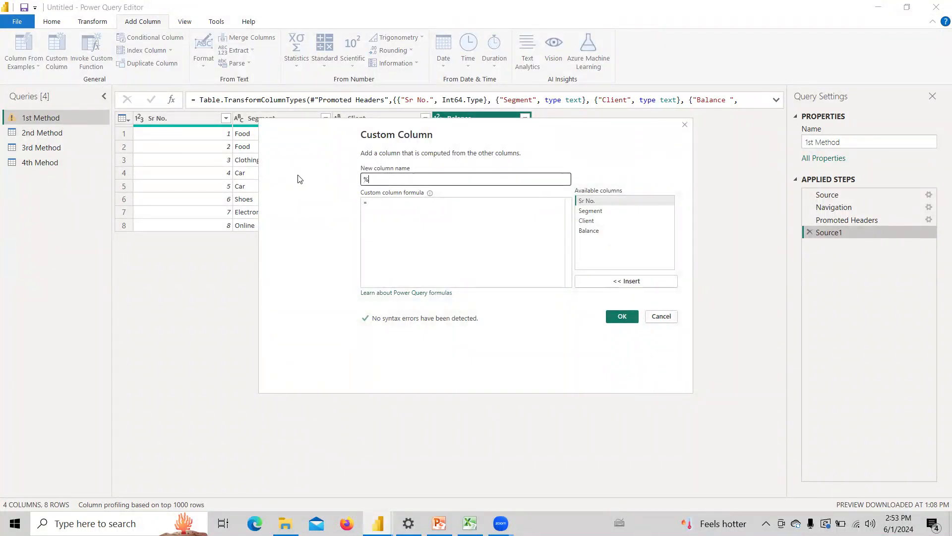
Define the % column with the formula [#"Balance "] /List.Sum(Source1[#"Balance "]) and create it.
{"action": "left_click", "coordinate": [416, 209]}
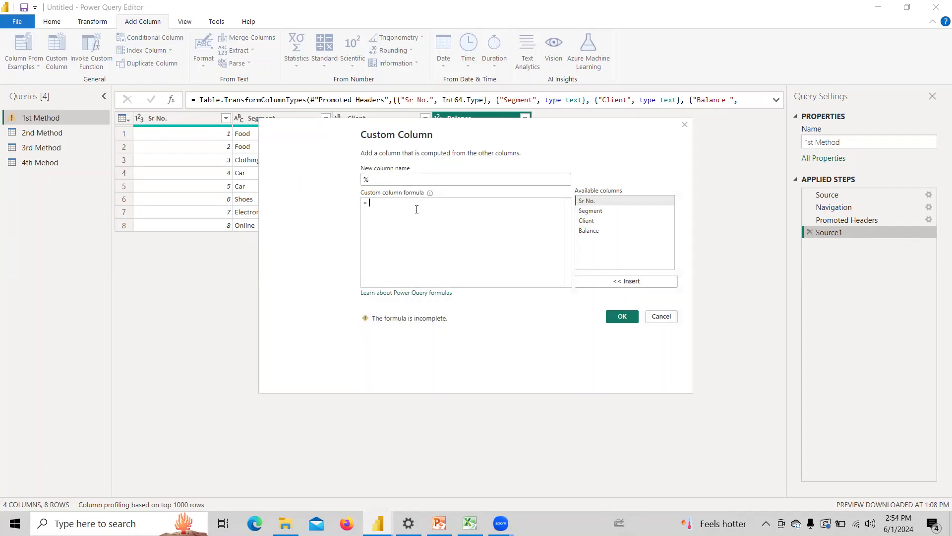
{"action": "double_click", "coordinate": [616, 233]}
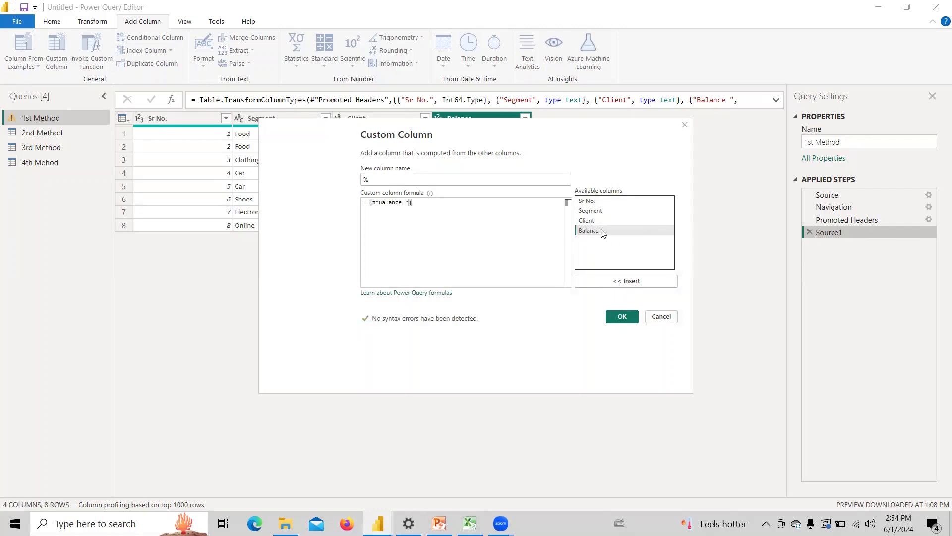
{"action": "type", "text": "/List"}
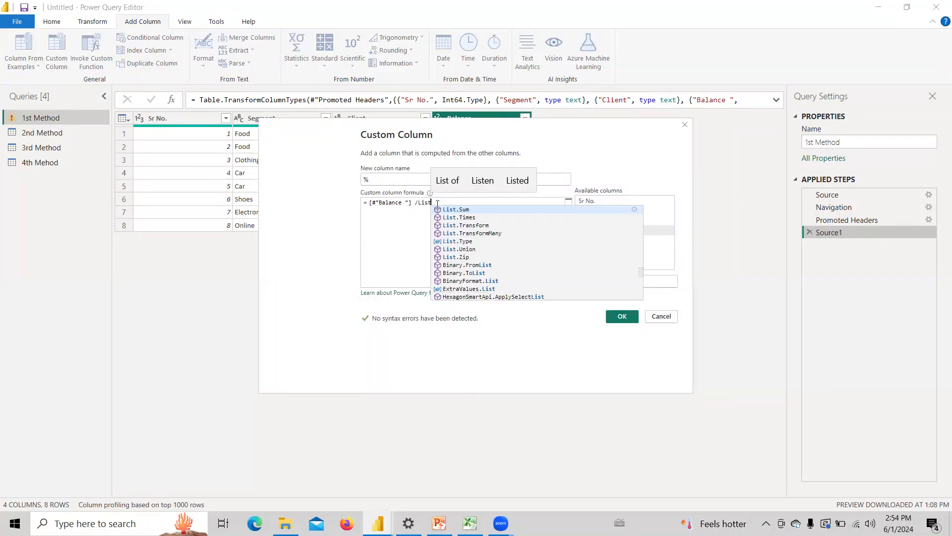
{"action": "key", "text": "Tab"}
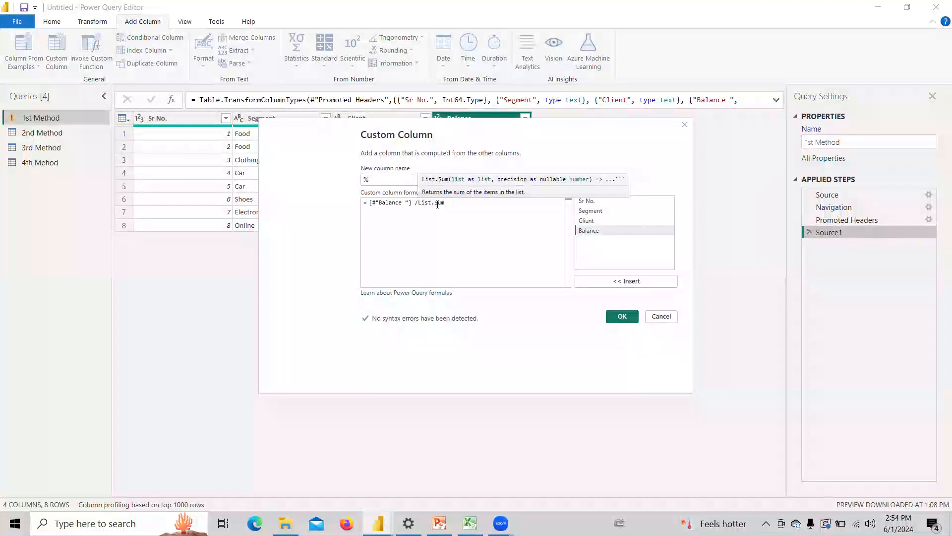
{"action": "type", "text": "("}
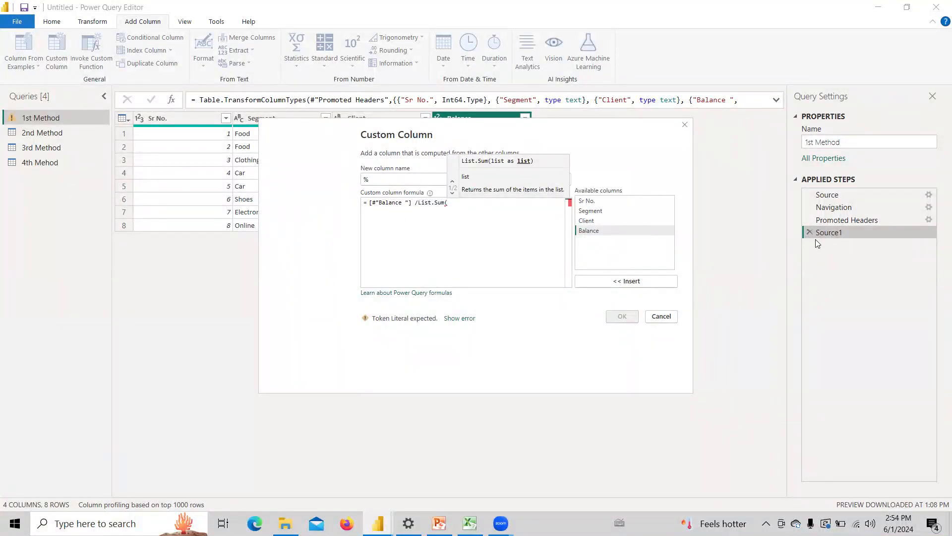
{"action": "type", "text": "Source1"}
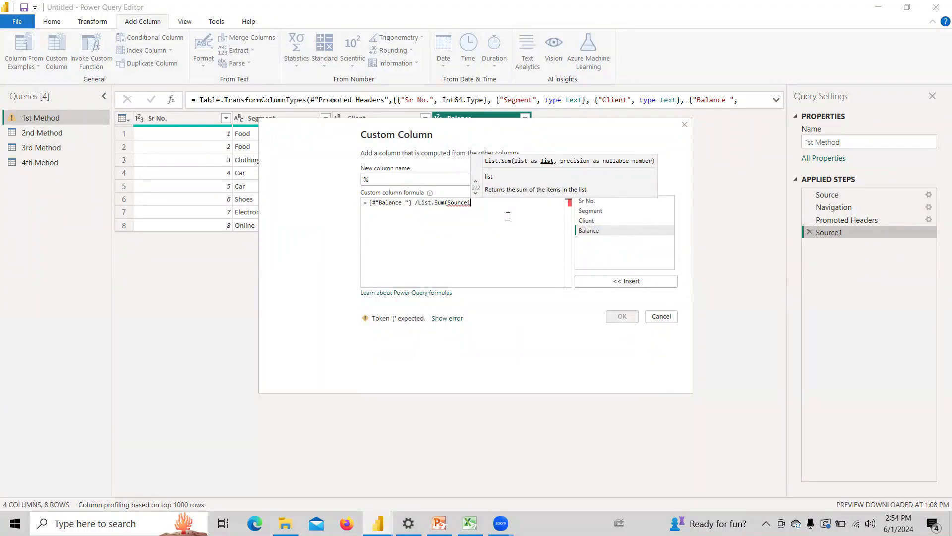
{"action": "type", "text": "{"}
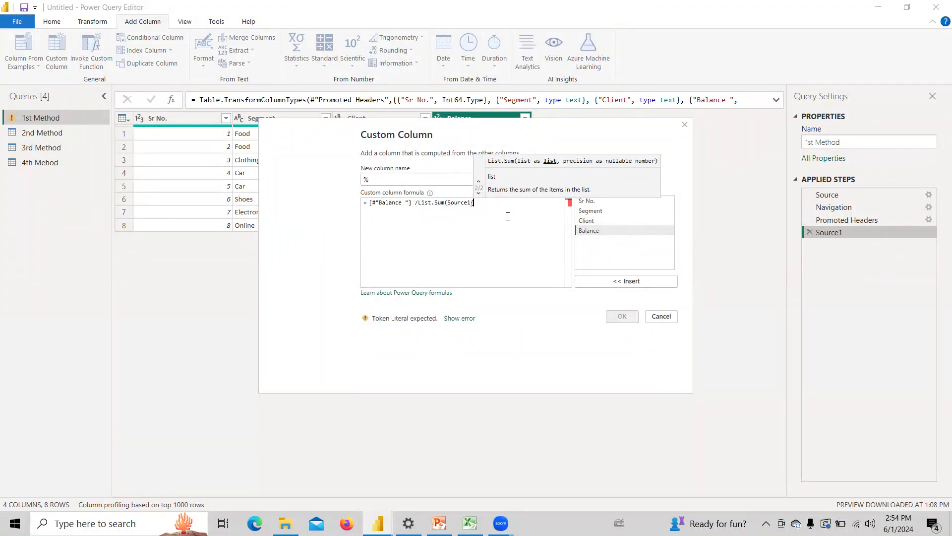
{"action": "key", "text": "BackSpace"}
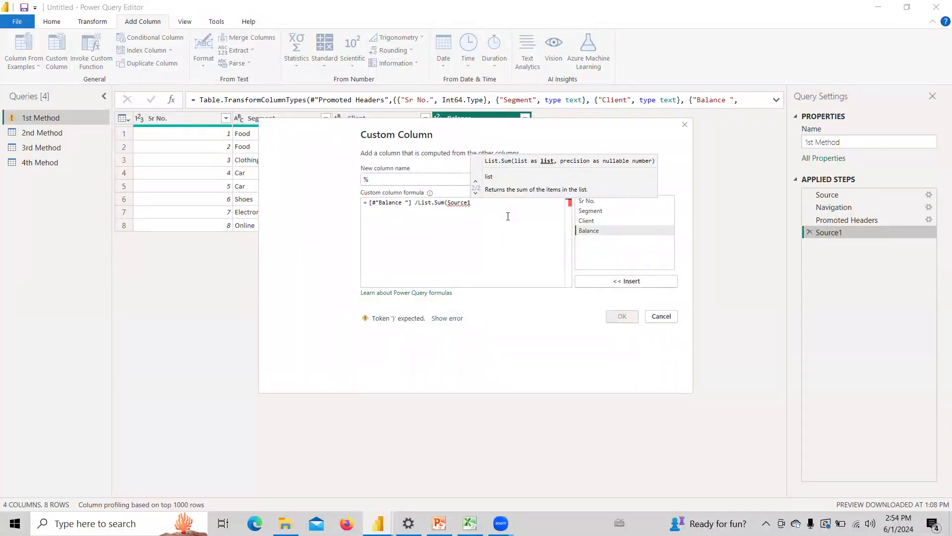
{"action": "type", "text": "["}
{"action": "left_click", "coordinate": [500, 209]}
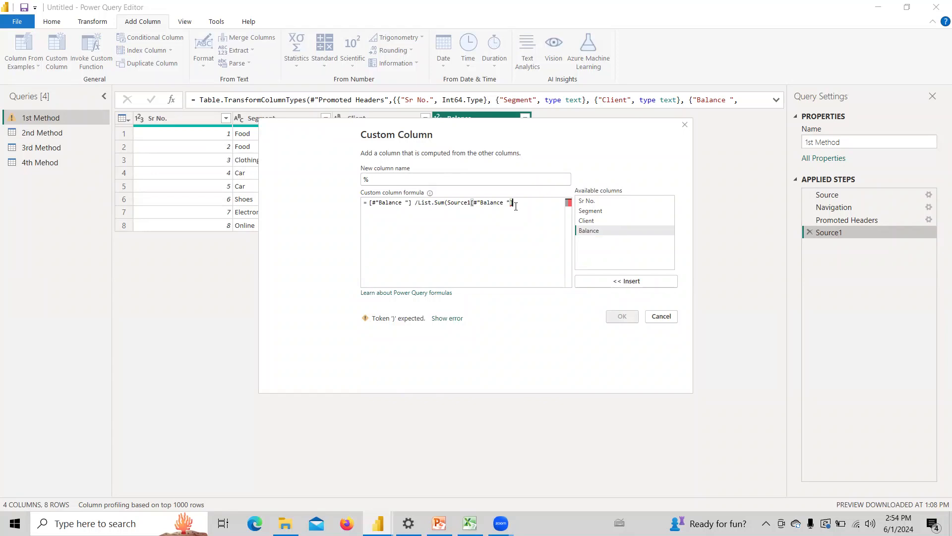
{"action": "type", "text": ")"}
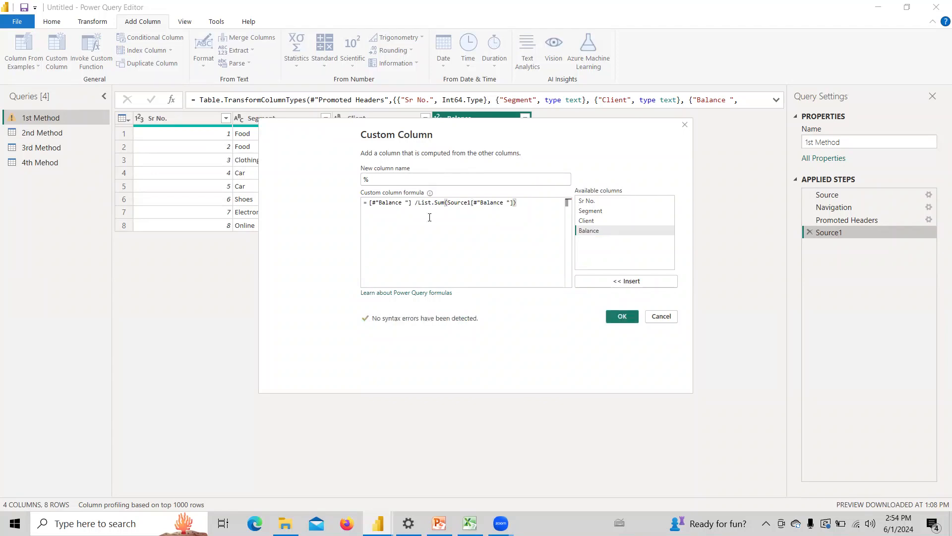
{"action": "left_click", "coordinate": [617, 315]}
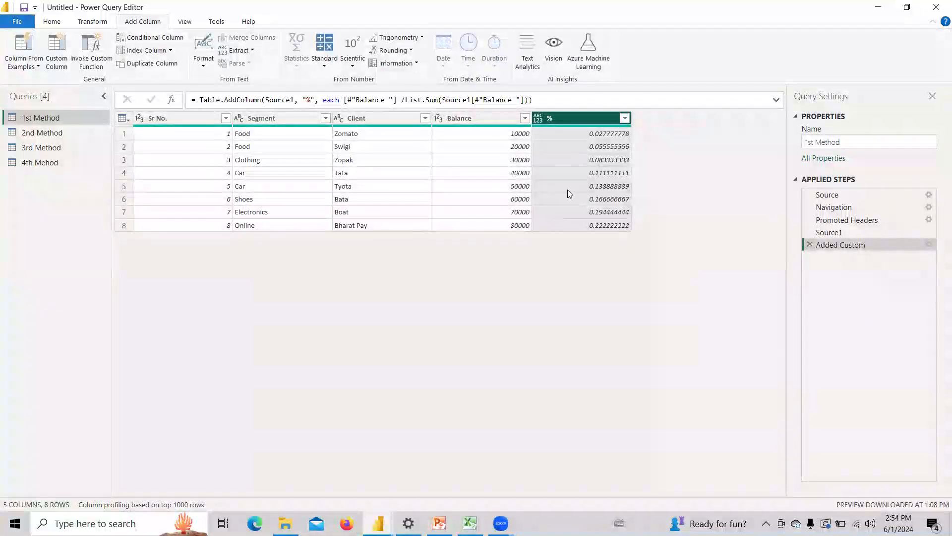
Set the data type of the % column to Percentage.
{"action": "left_click", "coordinate": [540, 118]}
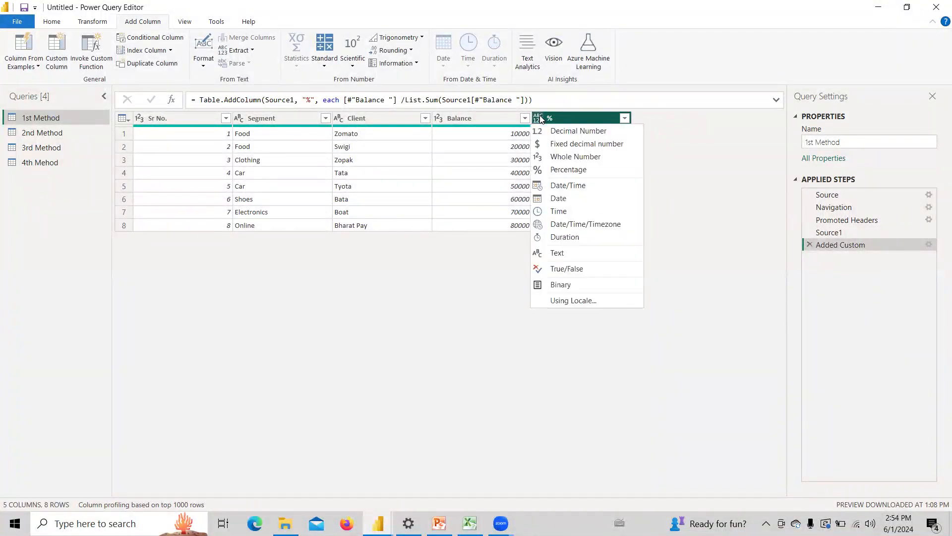
{"action": "left_click", "coordinate": [567, 170]}
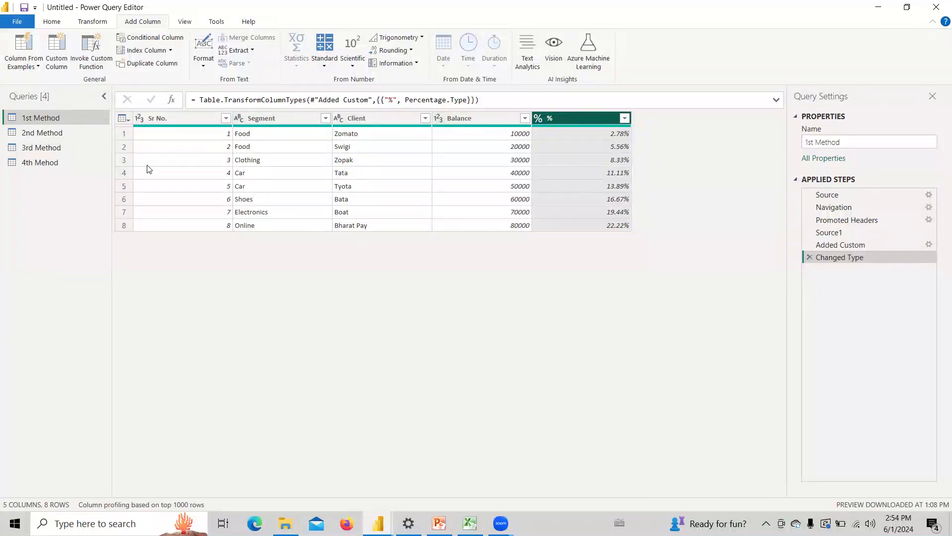
Open the 2nd Method query, check its approach on the PowerPoint slide, and return to Power Query Editor.
{"action": "left_click", "coordinate": [47, 134]}
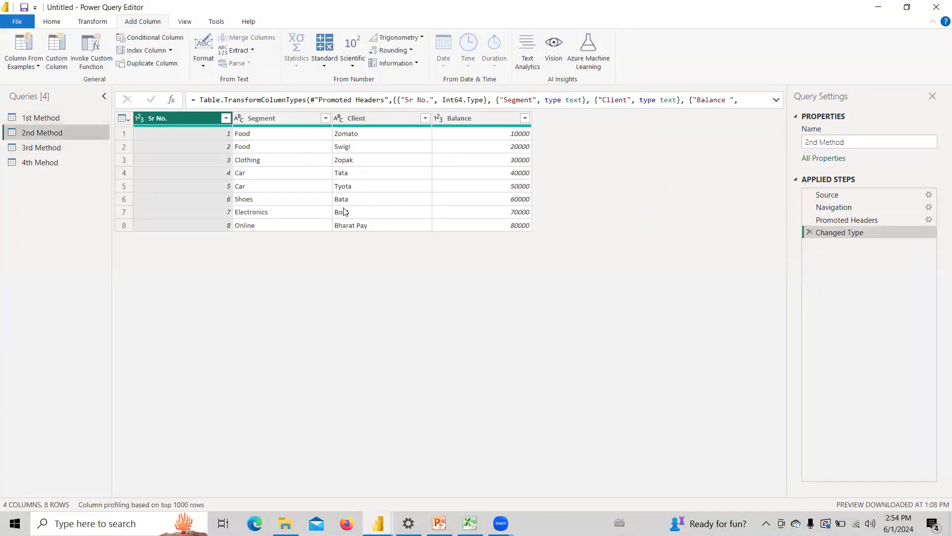
{"action": "left_click", "coordinate": [438, 523]}
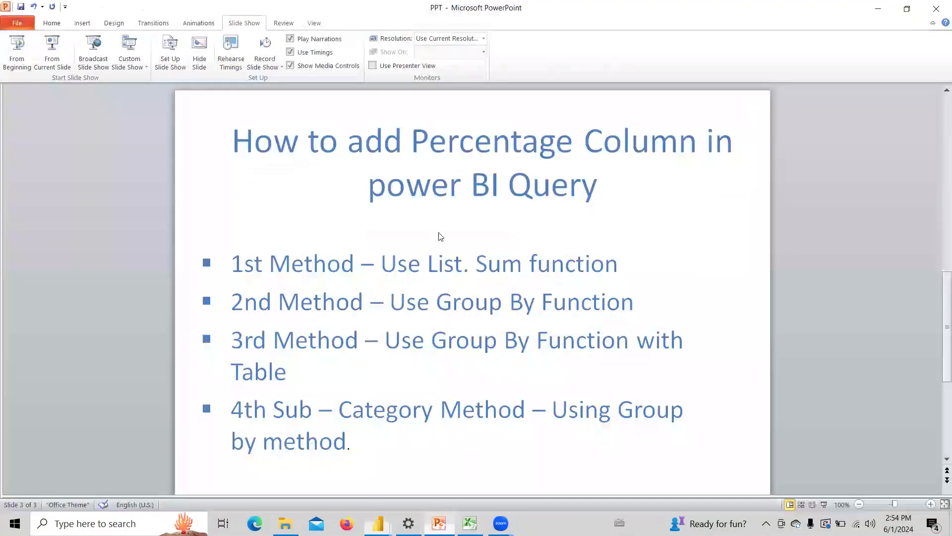
{"action": "left_click_drag", "start_coordinate": [399, 298], "coordinate": [635, 301]}
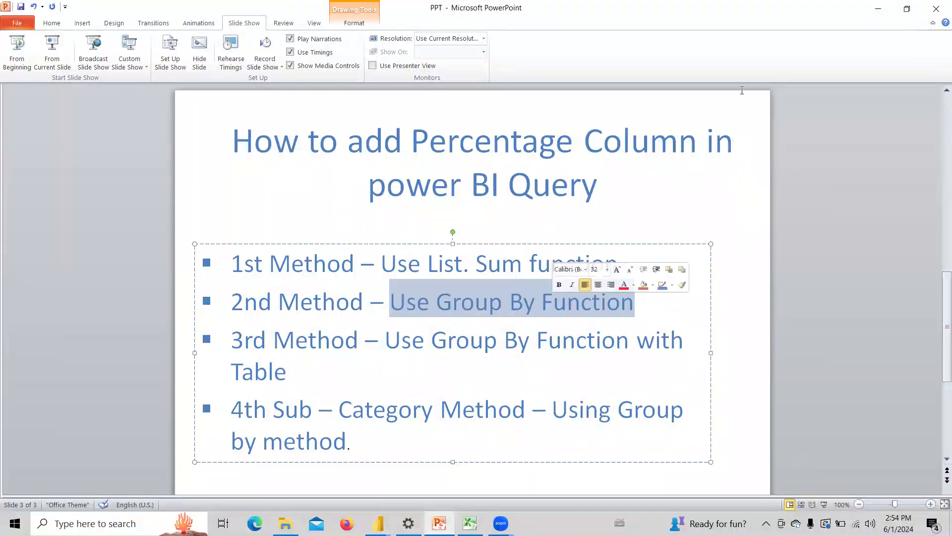
{"action": "left_click", "coordinate": [879, 8]}
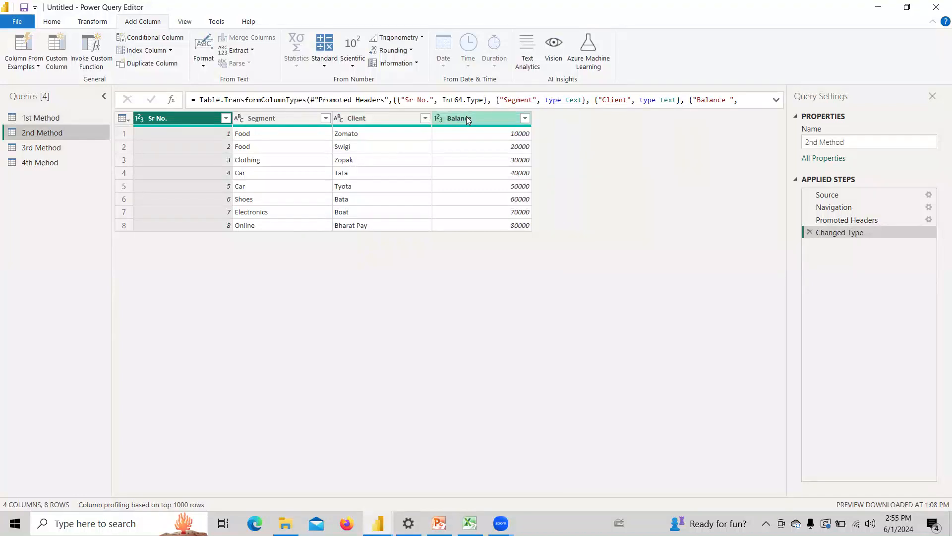
Start a Group By on the 2nd Method query in Advanced mode and remove the Sr No. grouping.
{"action": "left_click", "coordinate": [51, 22]}
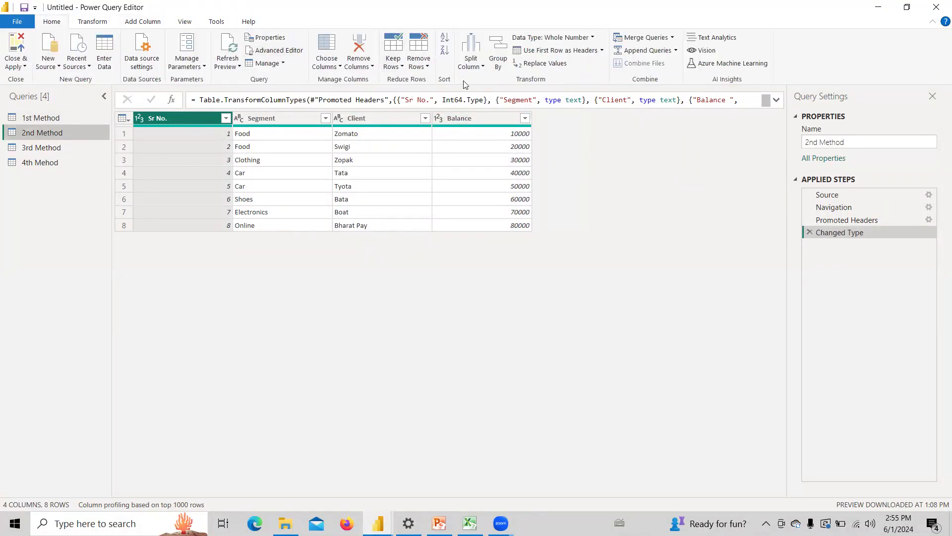
{"action": "left_click", "coordinate": [494, 61]}
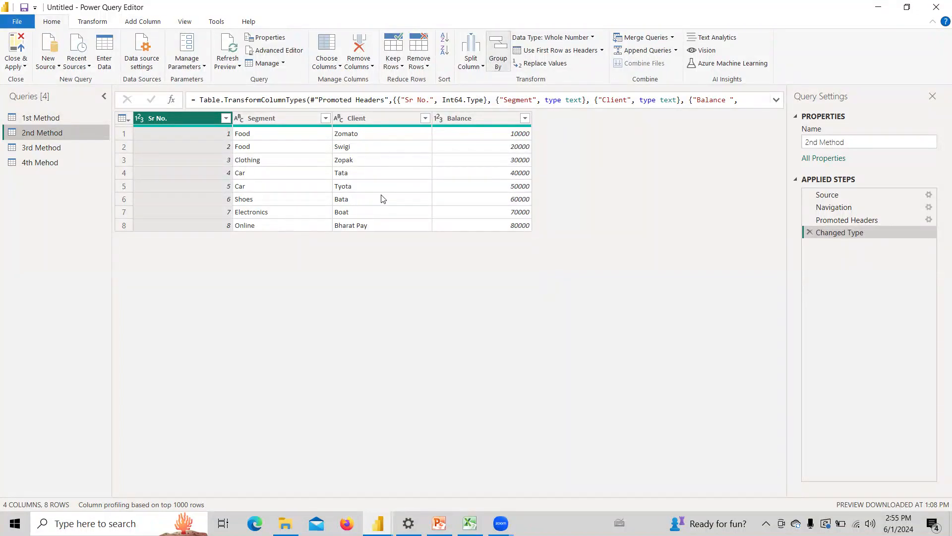
{"action": "left_click", "coordinate": [393, 204]}
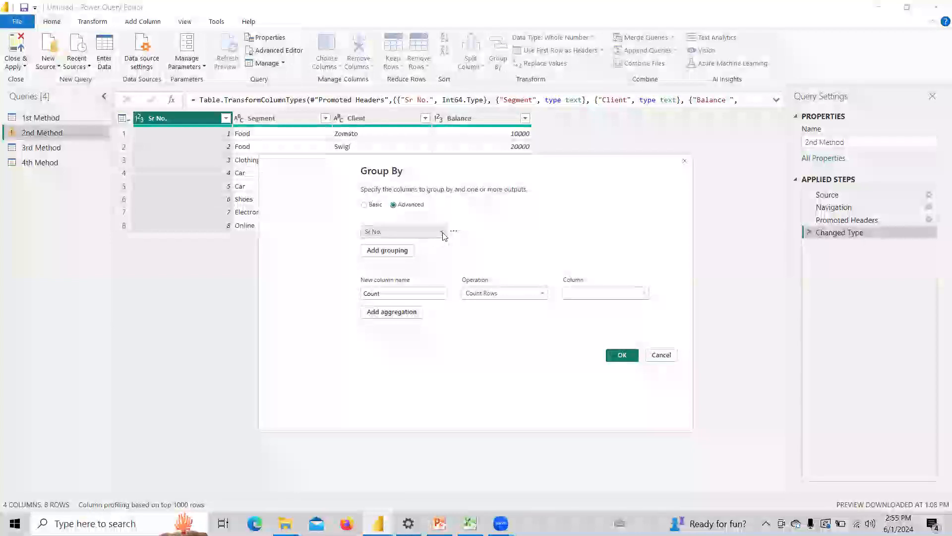
{"action": "left_click", "coordinate": [454, 231]}
{"action": "left_click", "coordinate": [525, 261]}
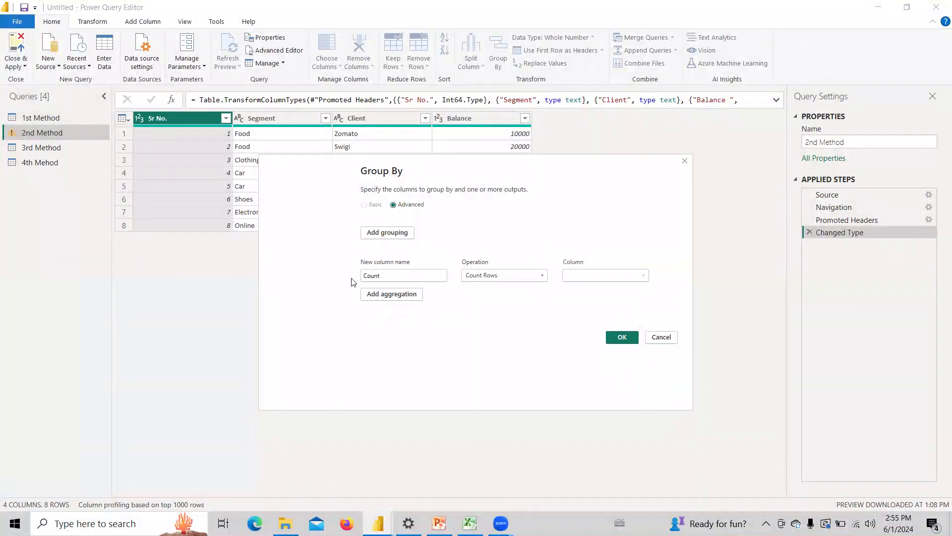
Group all rows into a new column named SumBalance using the Sum operation on the Balance column.
{"action": "left_click_drag", "start_coordinate": [391, 277], "coordinate": [306, 278]}
{"action": "type", "text": "Sum"}
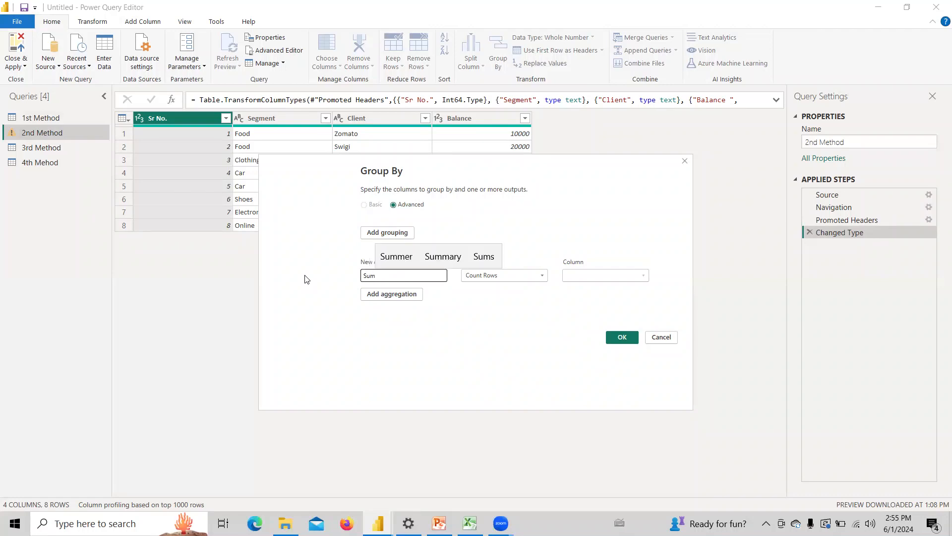
{"action": "type", "text": "Balance"}
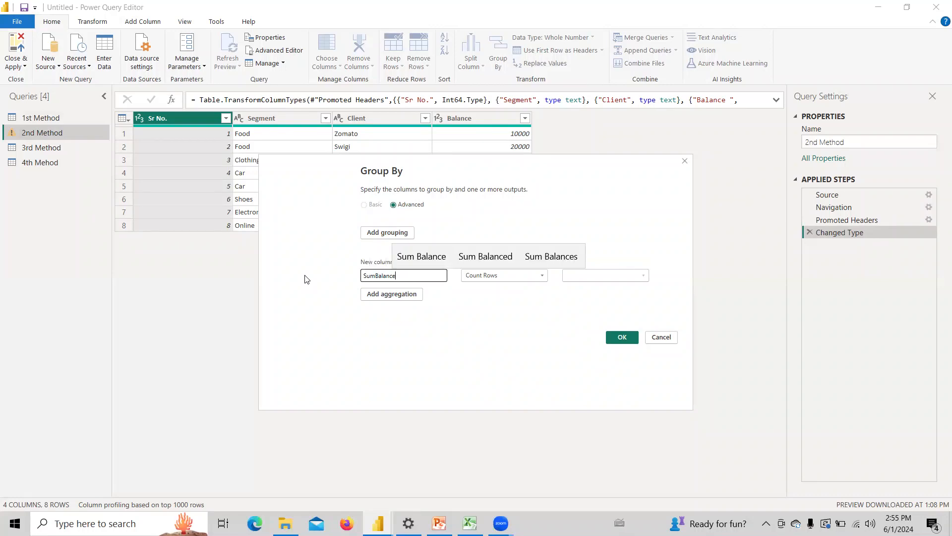
{"action": "left_click_drag", "start_coordinate": [402, 277], "coordinate": [336, 280]}
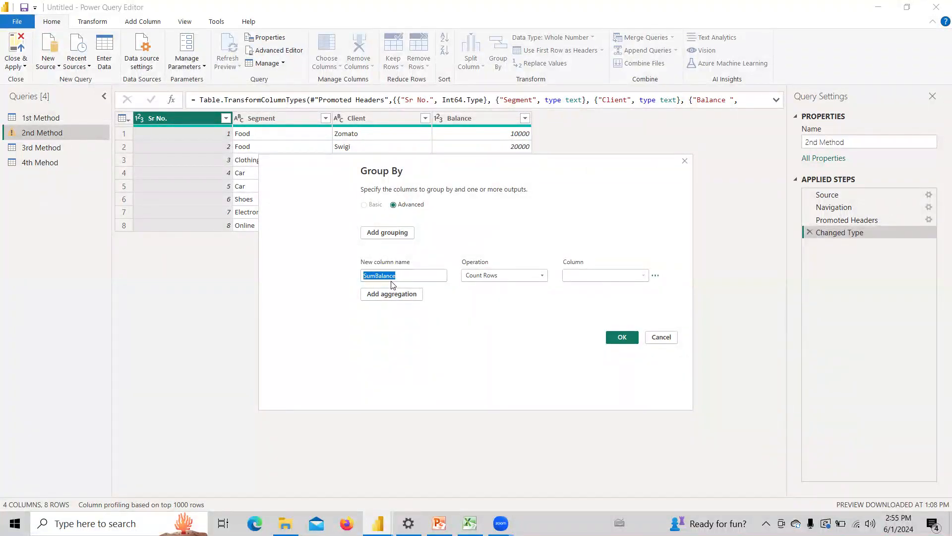
{"action": "left_click", "coordinate": [484, 275]}
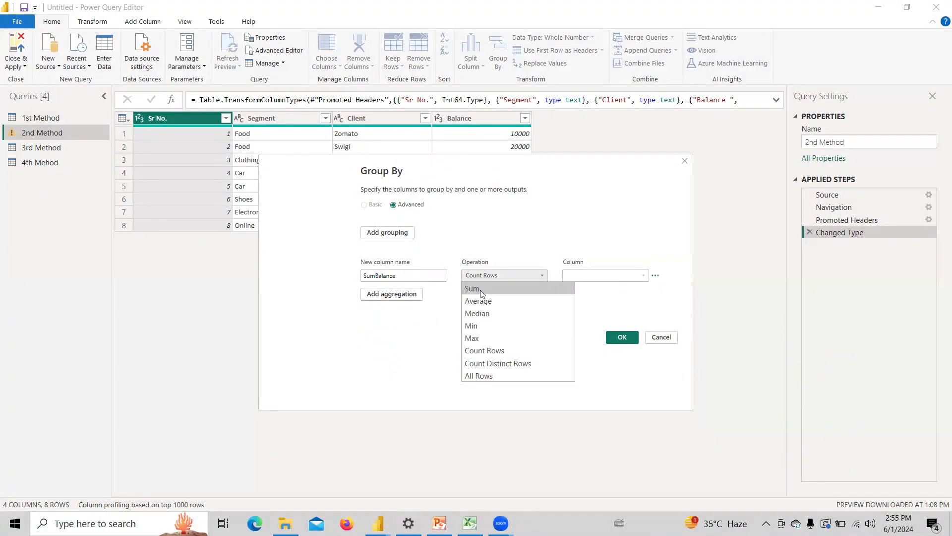
{"action": "left_click", "coordinate": [480, 288]}
{"action": "left_click", "coordinate": [576, 276]}
{"action": "left_click", "coordinate": [574, 325]}
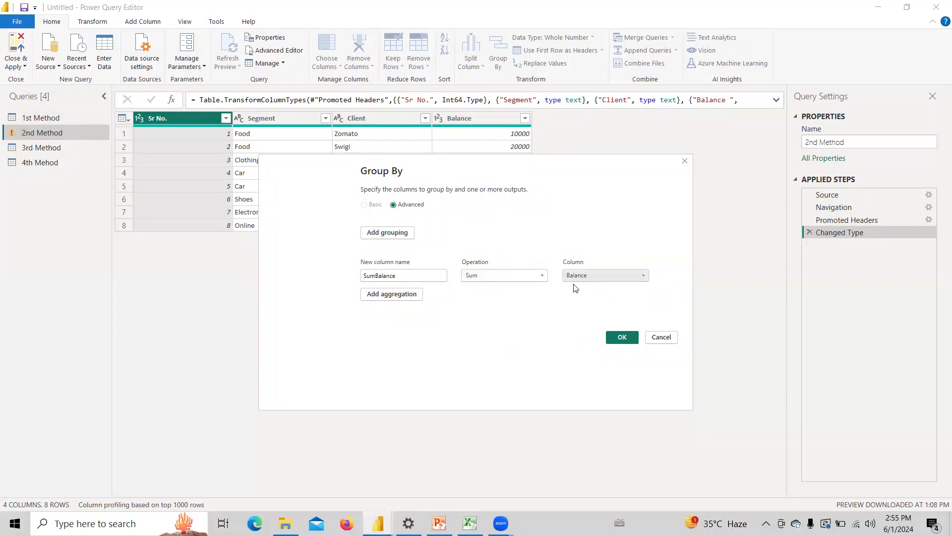
{"action": "left_click", "coordinate": [623, 337]}
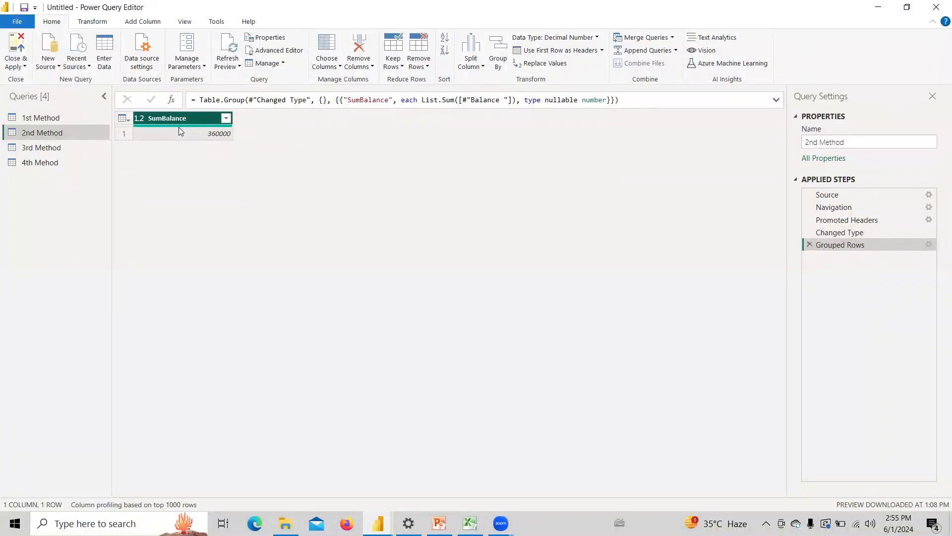
Rename the Grouped Rows applied step of the 2nd Method query as Source1.
{"action": "right_click", "coordinate": [837, 244]}
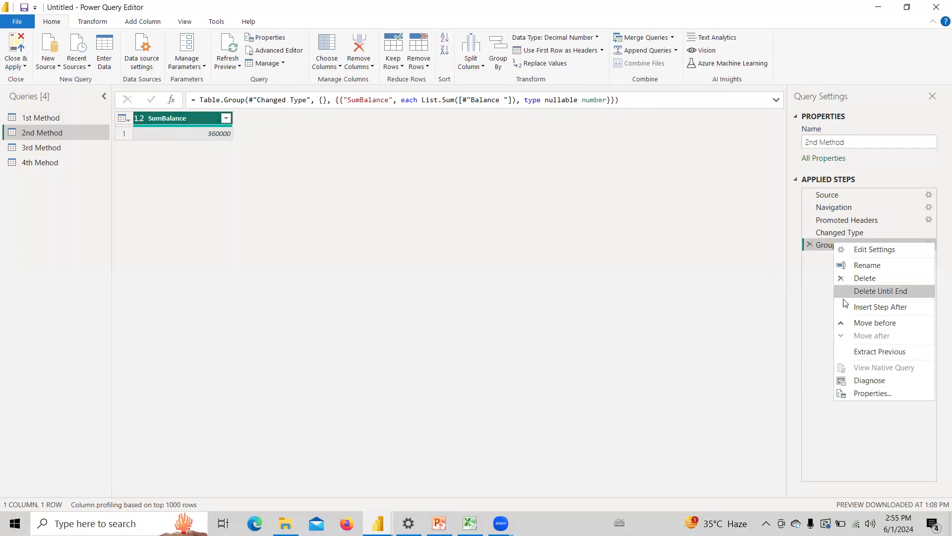
{"action": "left_click", "coordinate": [869, 266]}
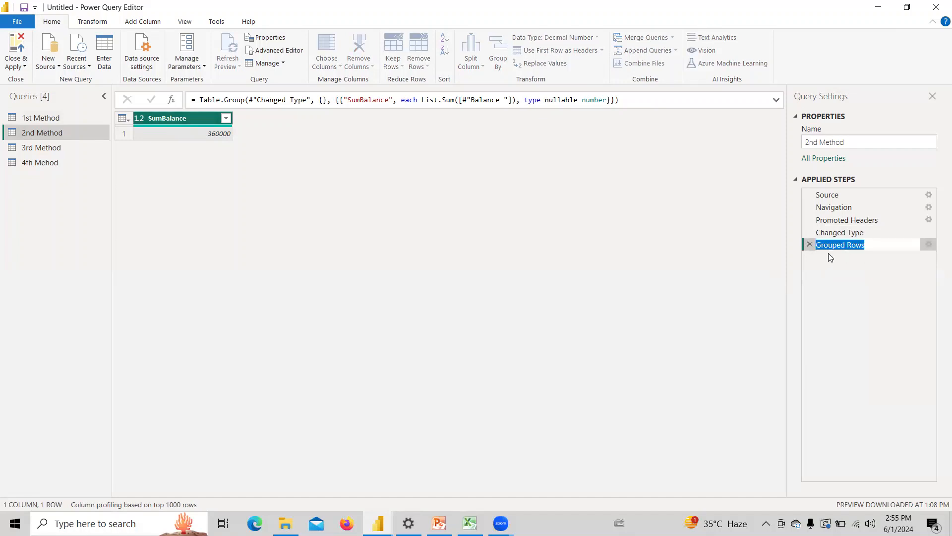
{"action": "type", "text": "S"}
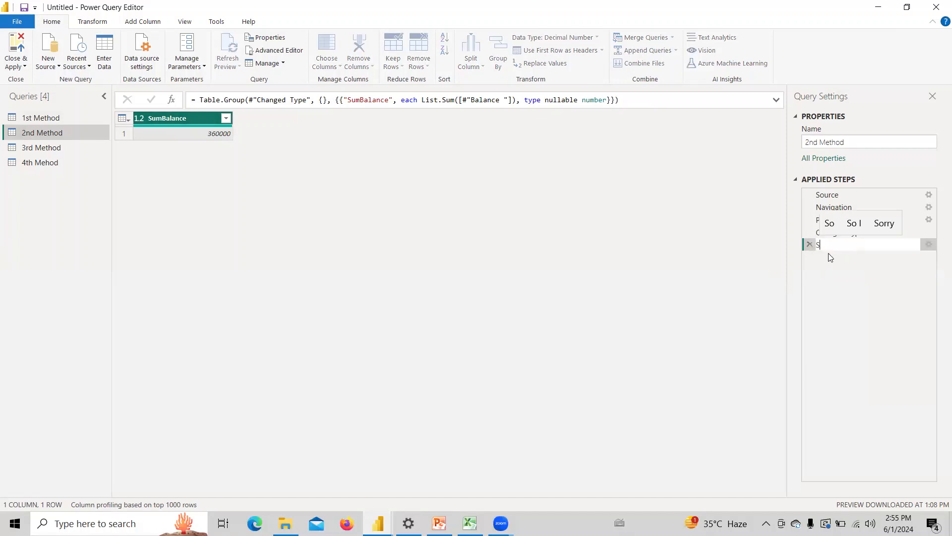
{"action": "type", "text": "ource1"}
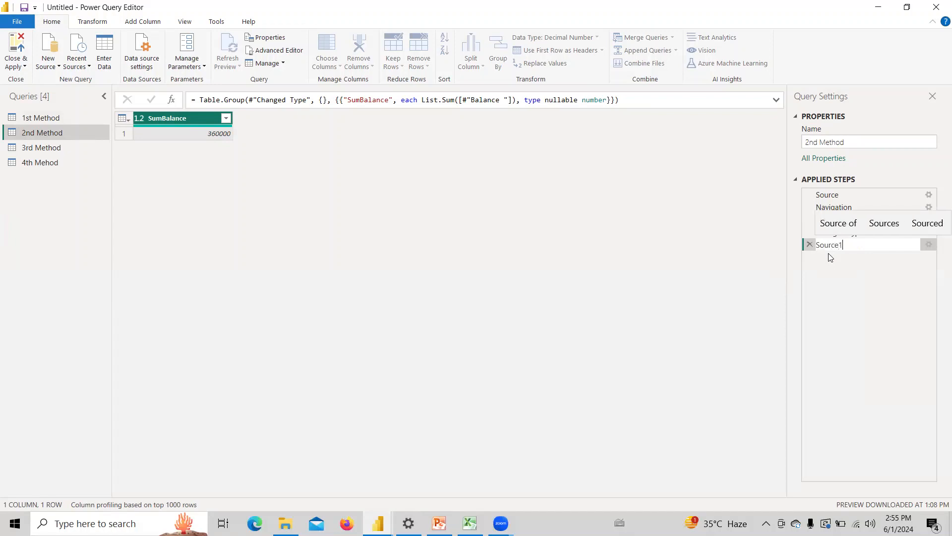
{"action": "key", "text": "Return"}
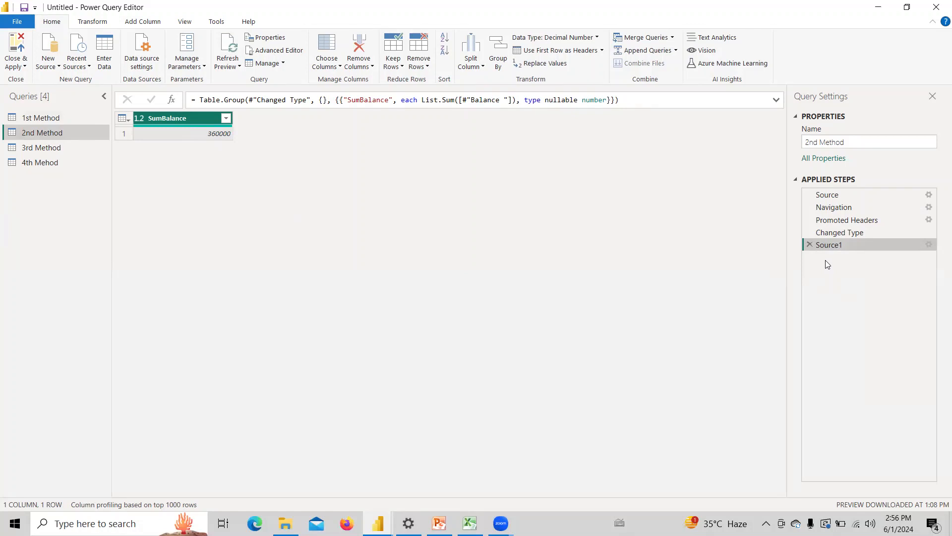
Add a custom step after Source1 that refers back to the #"Changed Type" step.
{"action": "left_click", "coordinate": [171, 100]}
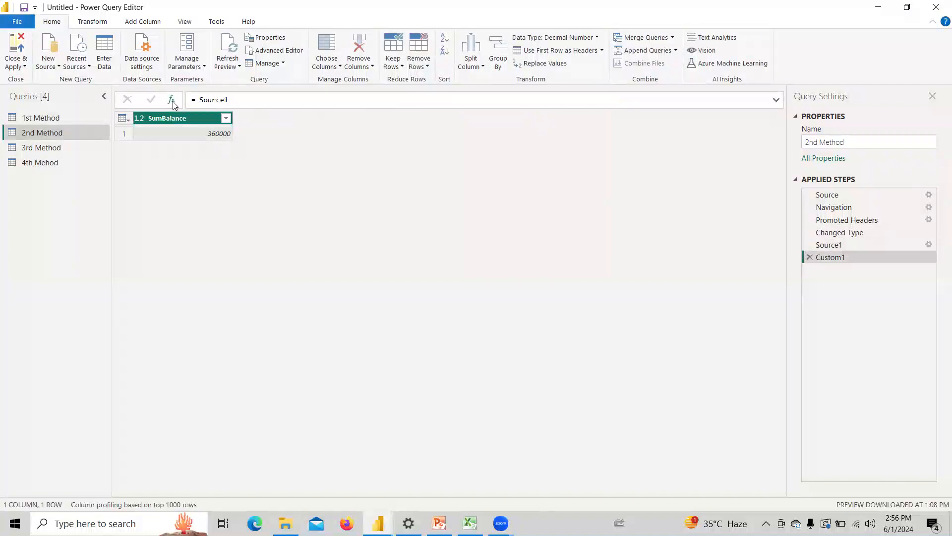
{"action": "left_click_drag", "start_coordinate": [259, 100], "coordinate": [199, 101]}
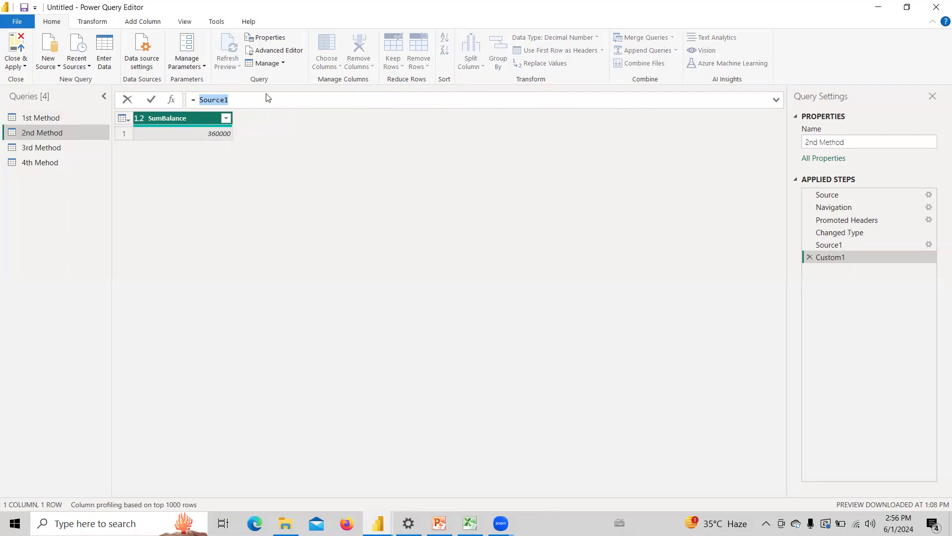
{"action": "type", "text": "Change"}
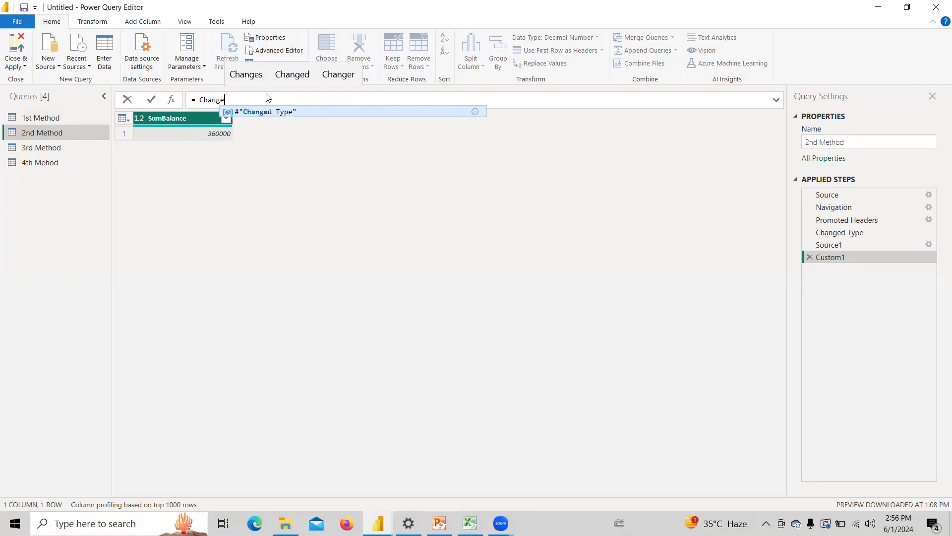
{"action": "key", "text": "Tab"}
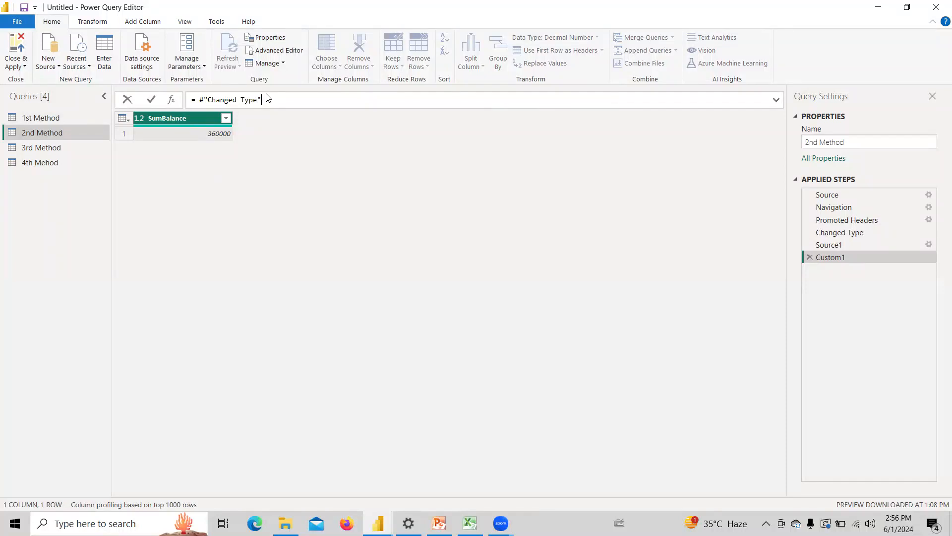
{"action": "key", "text": "Return"}
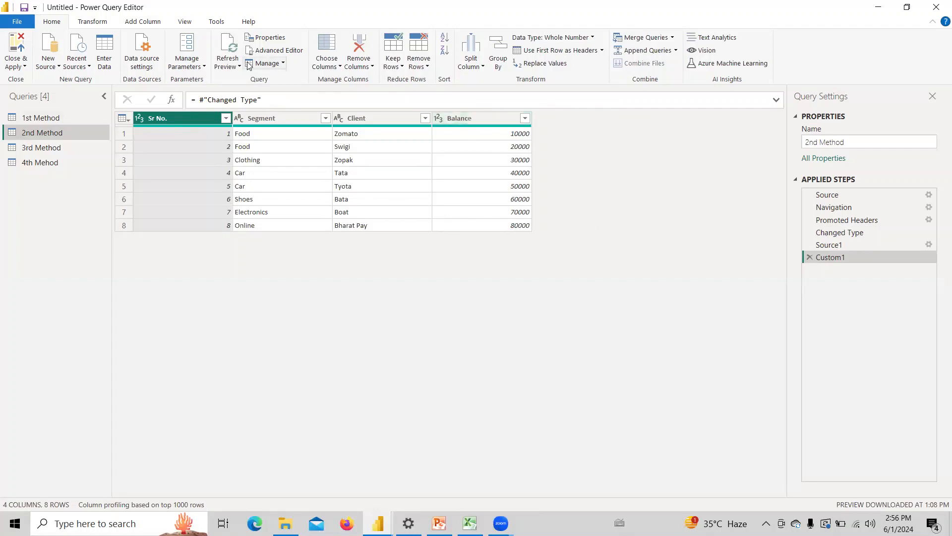
Start a custom column named % and begin its formula with the Balance column followed by a division sign.
{"action": "left_click", "coordinate": [147, 25]}
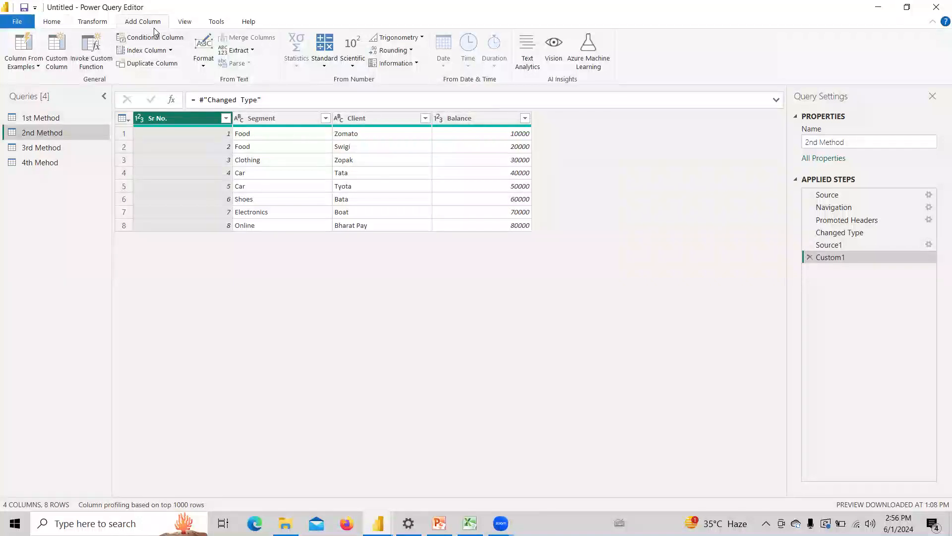
{"action": "left_click", "coordinate": [60, 55]}
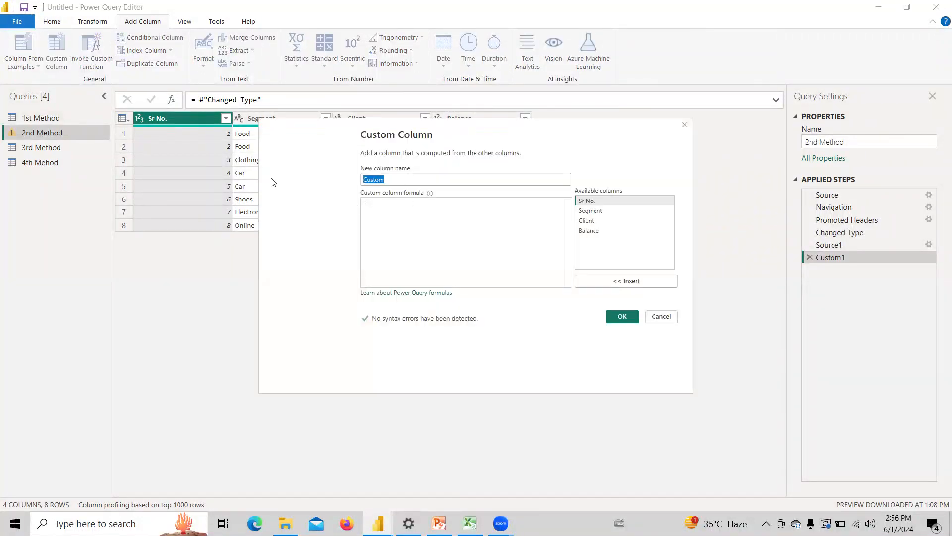
{"action": "type", "text": "%"}
{"action": "left_click", "coordinate": [432, 207]}
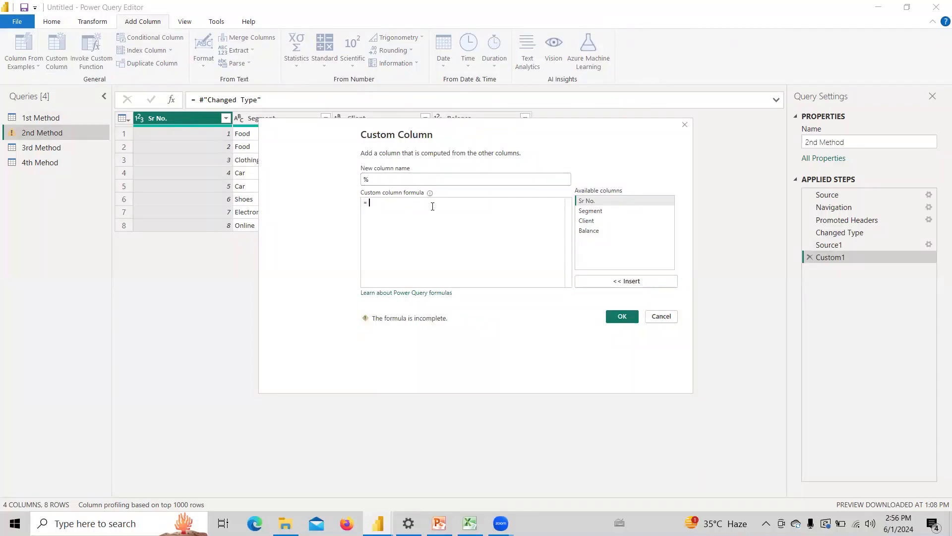
{"action": "double_click", "coordinate": [588, 230]}
{"action": "type", "text": "/ "}
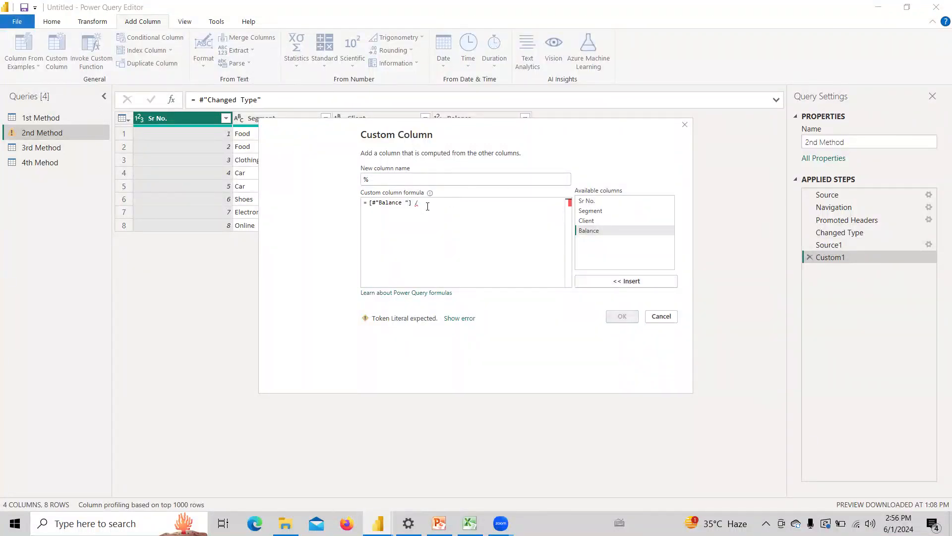
Complete the % column formula with Source1[SumBalance]{0} as the divisor and create the column.
{"action": "type", "text": "Source"}
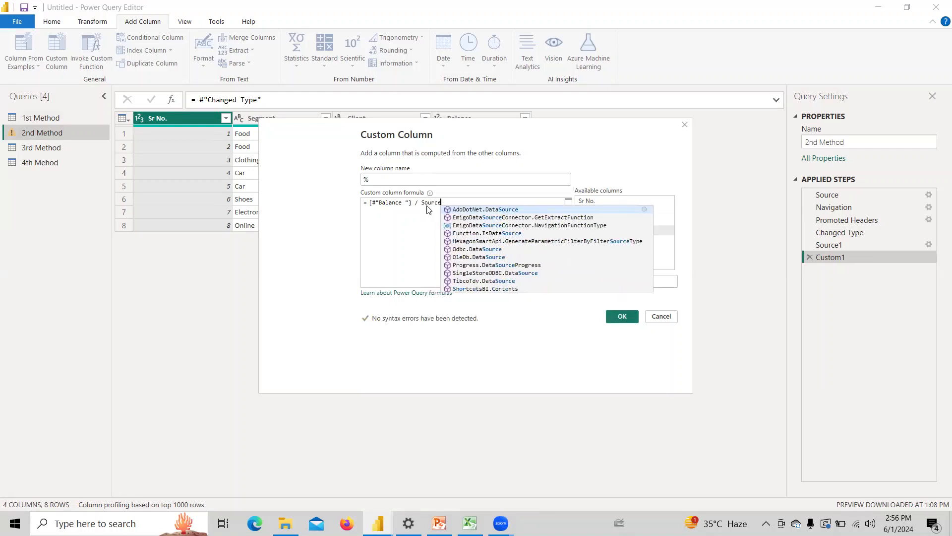
{"action": "type", "text": "1"}
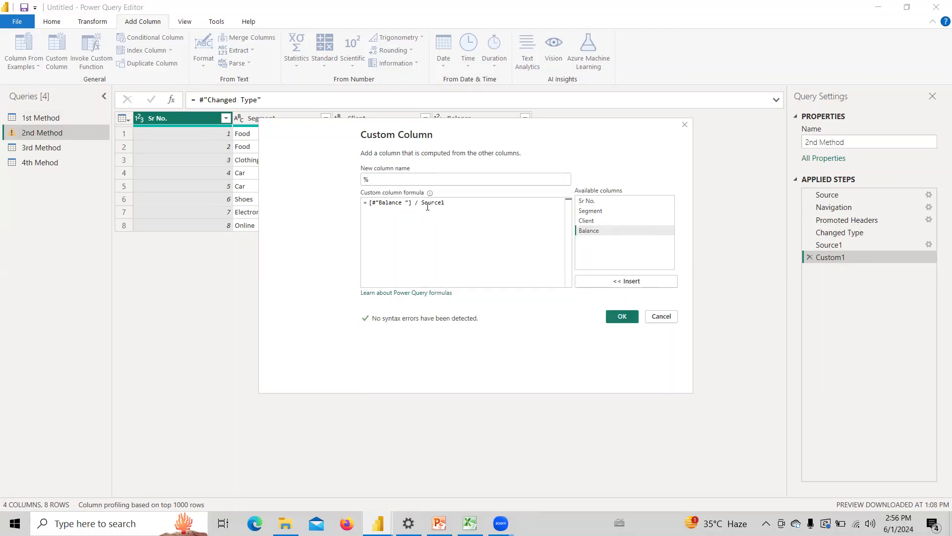
{"action": "type", "text": "["}
{"action": "key", "text": "BackSpace"}
{"action": "type", "text": "["}
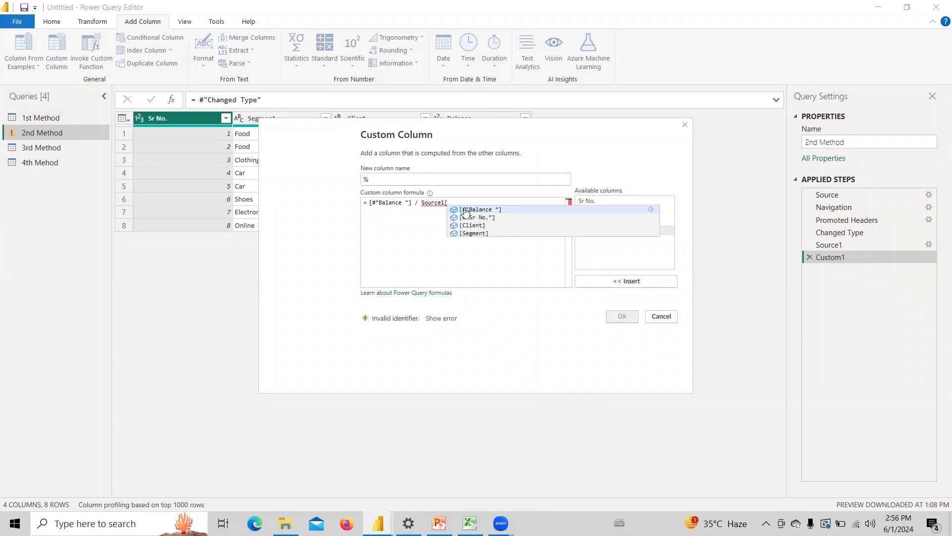
{"action": "type", "text": "Sum"}
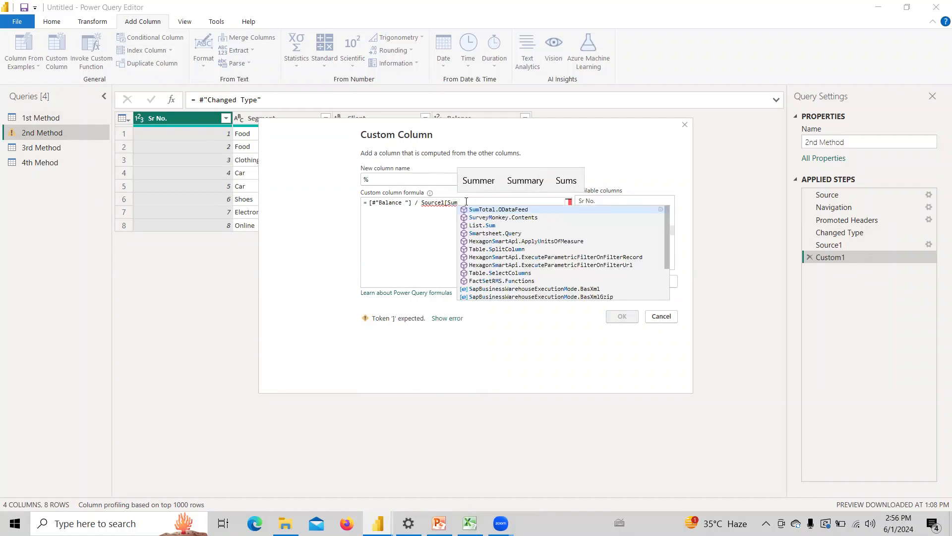
{"action": "type", "text": "Balance"}
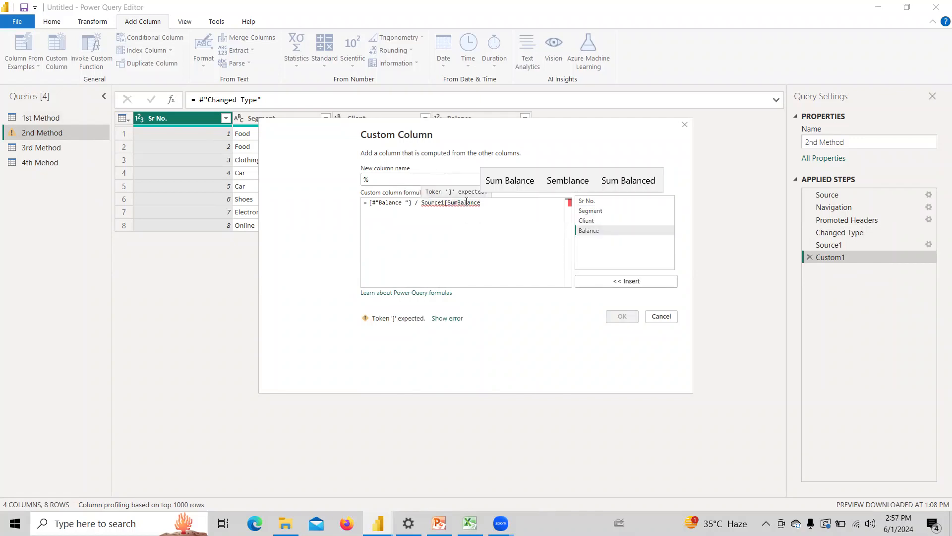
{"action": "type", "text": "\\"}
{"action": "key", "text": "BackSpace"}
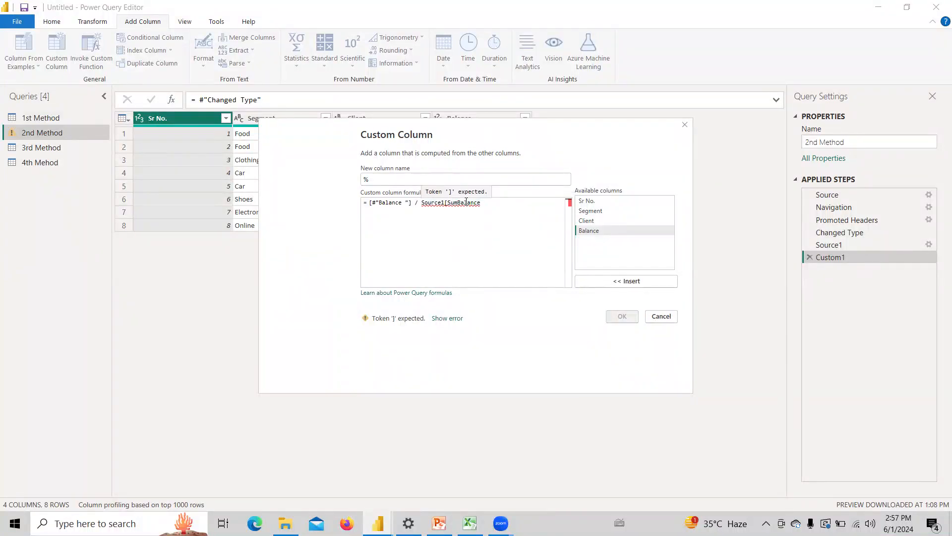
{"action": "type", "text": "]"}
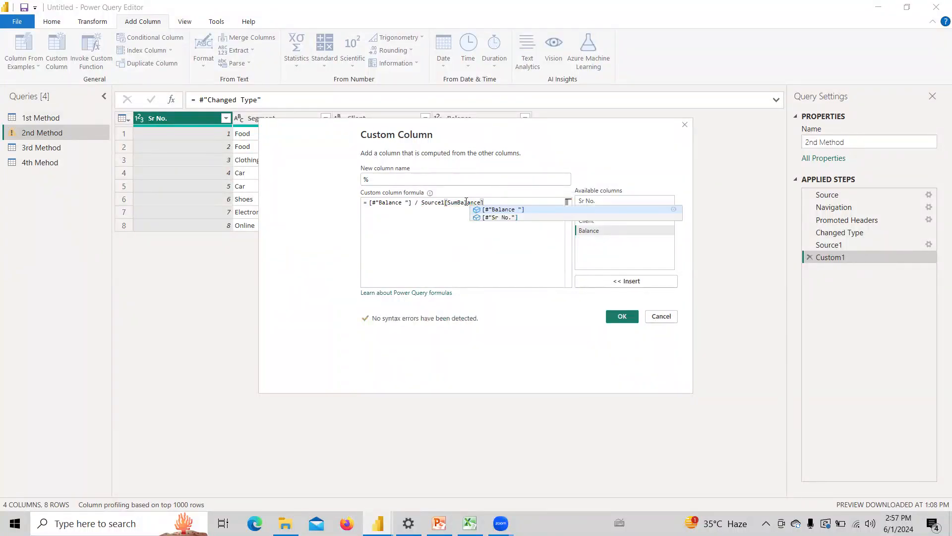
{"action": "type", "text": "{"}
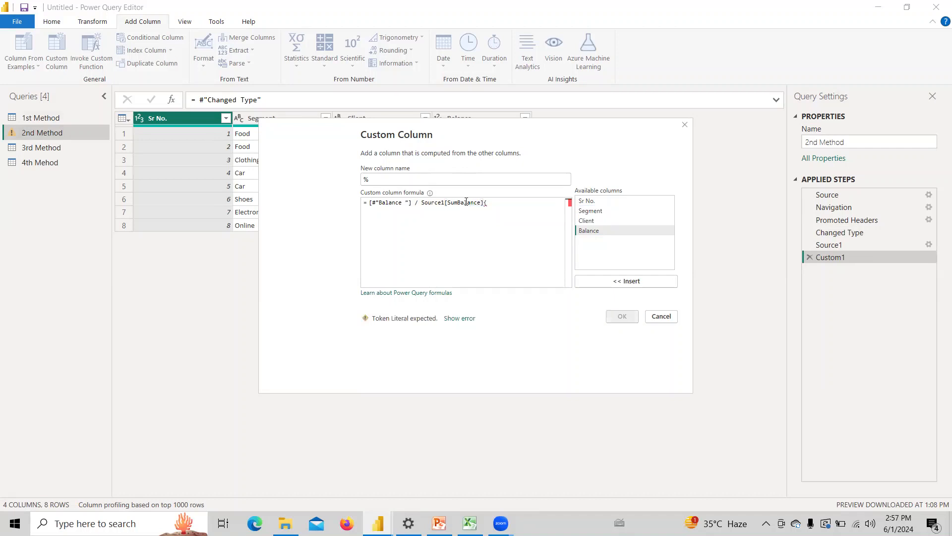
{"action": "type", "text": "0}"}
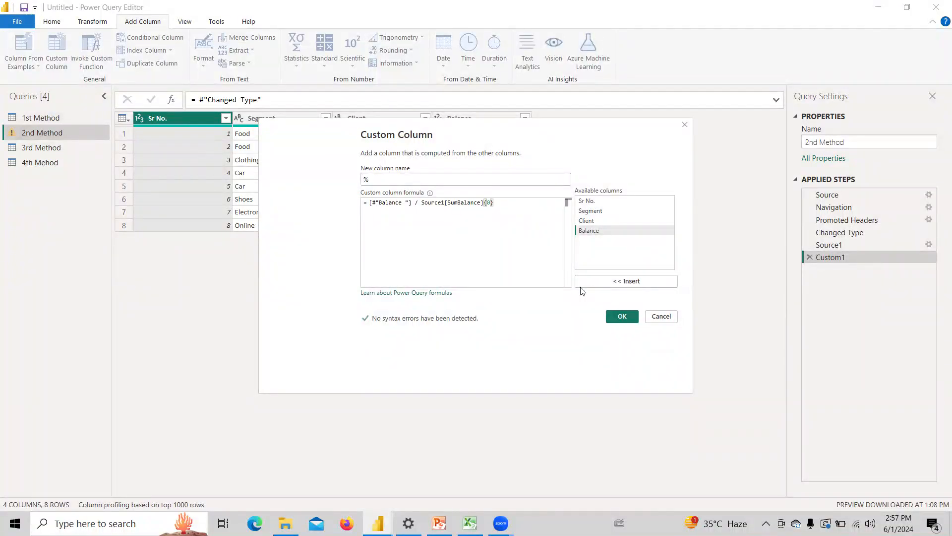
{"action": "left_click", "coordinate": [622, 317]}
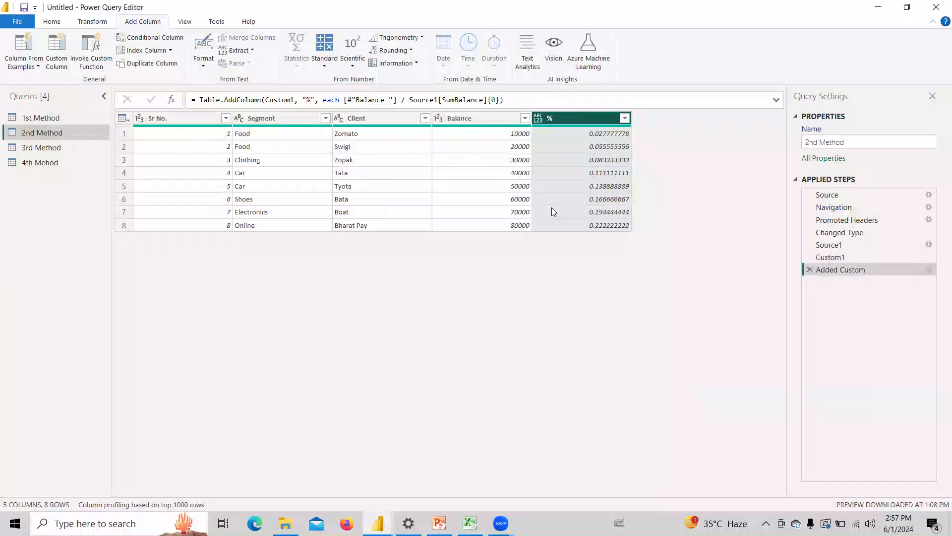
Set the data type of the 2nd Method query's % column to Percentage.
{"action": "left_click", "coordinate": [538, 118]}
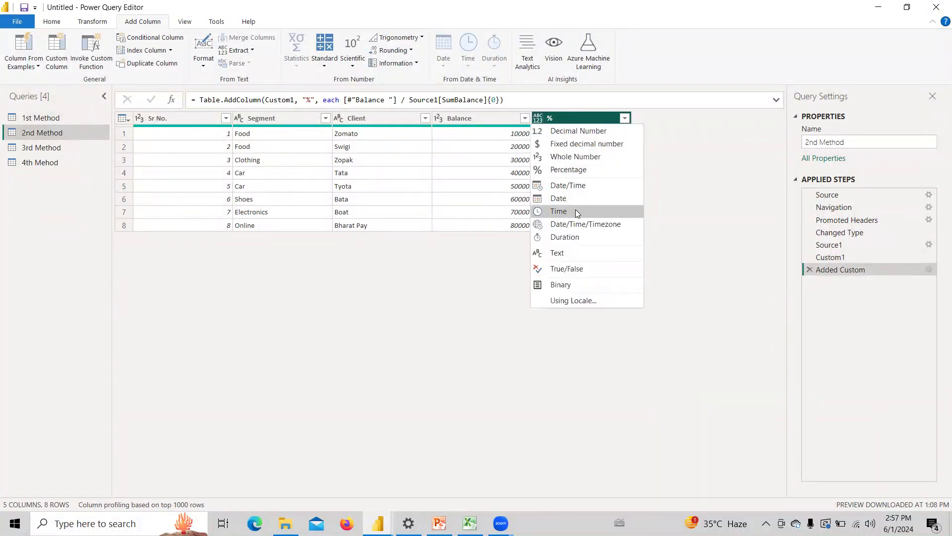
{"action": "left_click", "coordinate": [569, 171]}
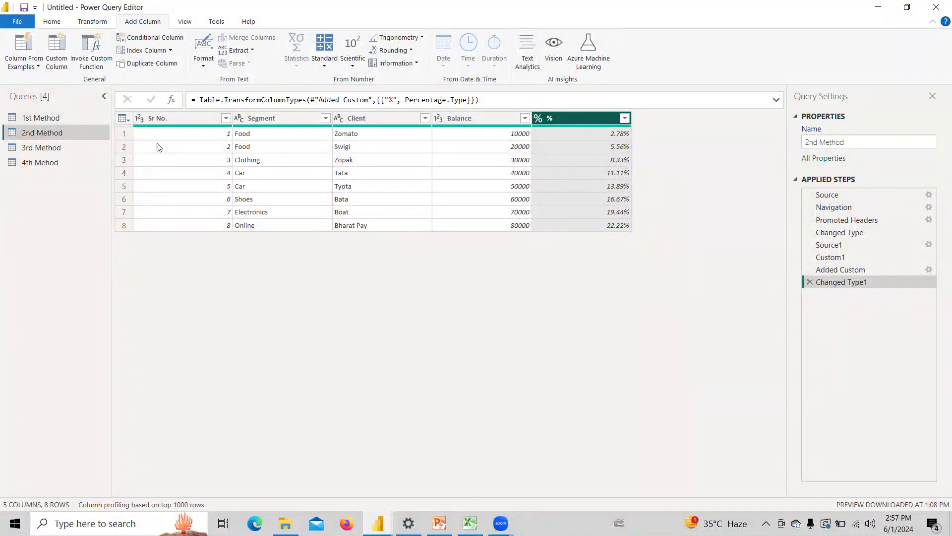
Start an Advanced Group By on the 3rd Method query and remove the Sr No. grouping.
{"action": "left_click", "coordinate": [48, 152]}
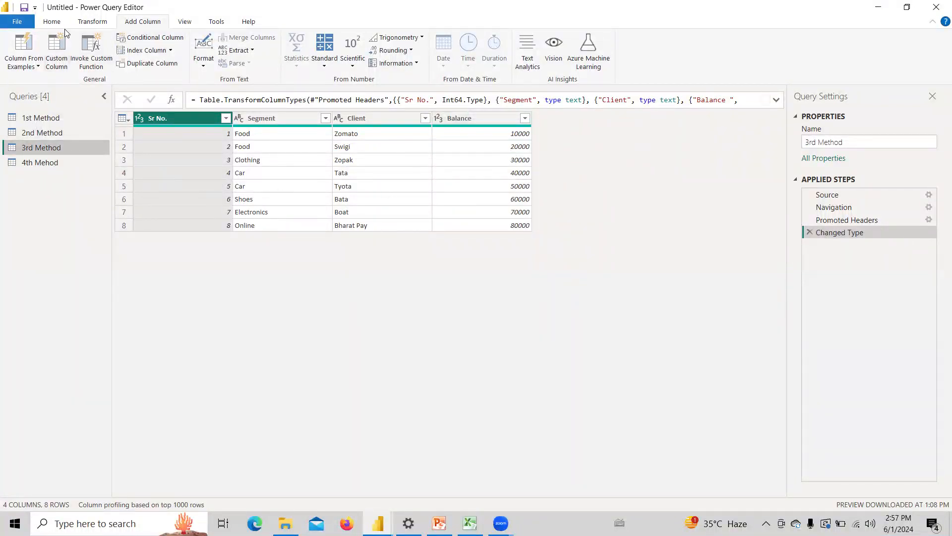
{"action": "left_click", "coordinate": [52, 21]}
{"action": "left_click", "coordinate": [498, 59]}
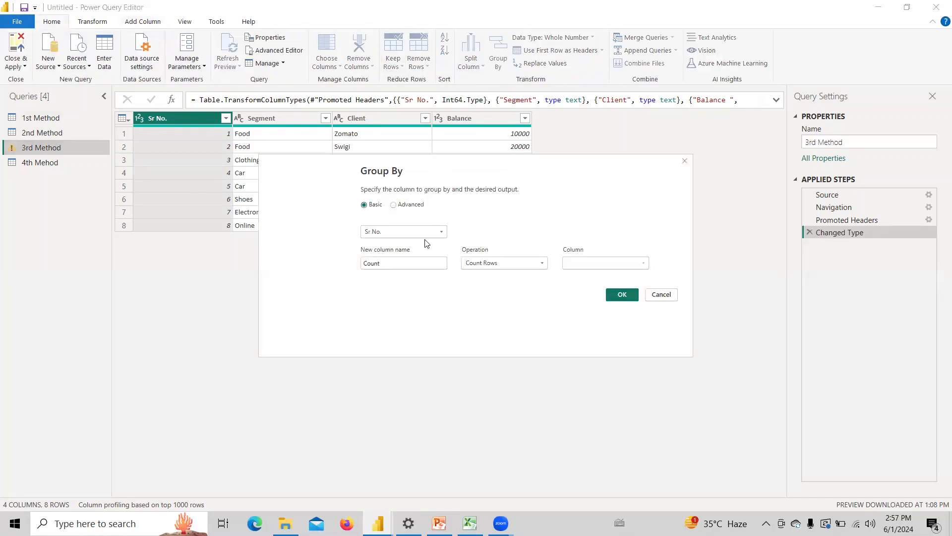
{"action": "left_click", "coordinate": [411, 206]}
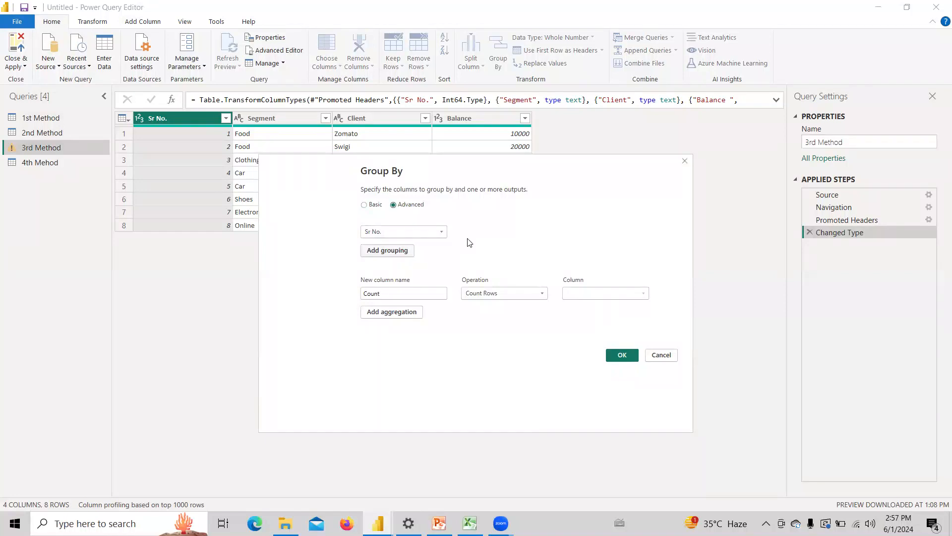
{"action": "left_click", "coordinate": [454, 232]}
{"action": "left_click", "coordinate": [521, 264]}
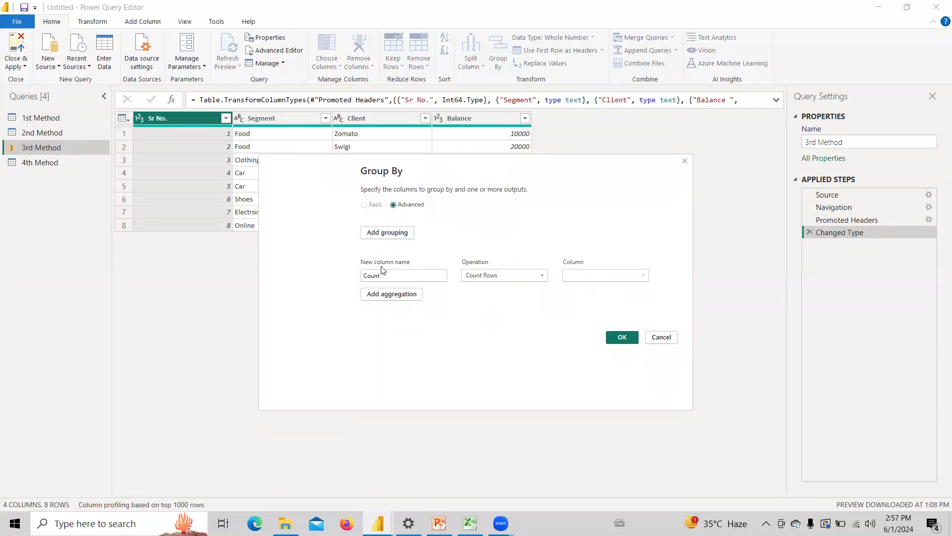
Define the Group By's first aggregation as SumBalance, using the Sum operation on the Balance column.
{"action": "left_click_drag", "start_coordinate": [405, 280], "coordinate": [262, 278]}
{"action": "type", "text": "SumBalance"}
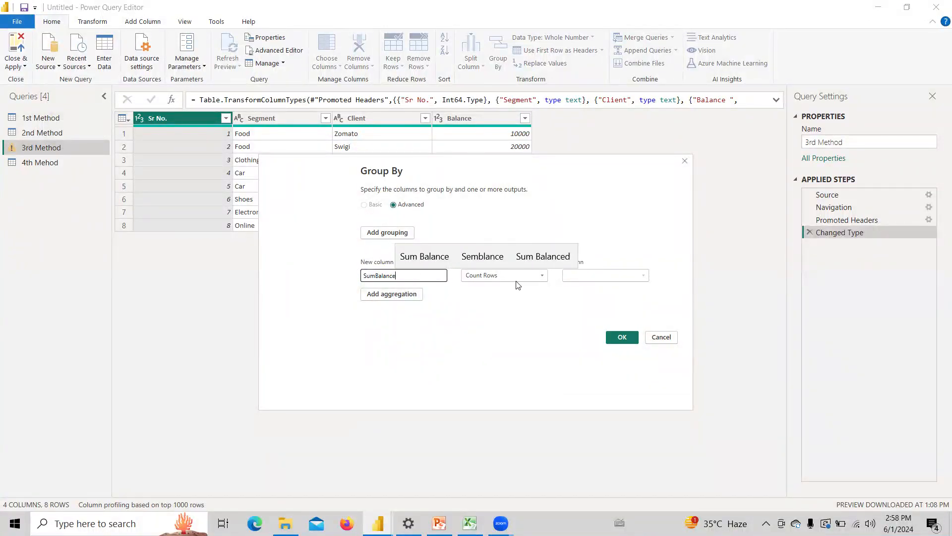
{"action": "left_click", "coordinate": [517, 276]}
{"action": "left_click", "coordinate": [488, 290]}
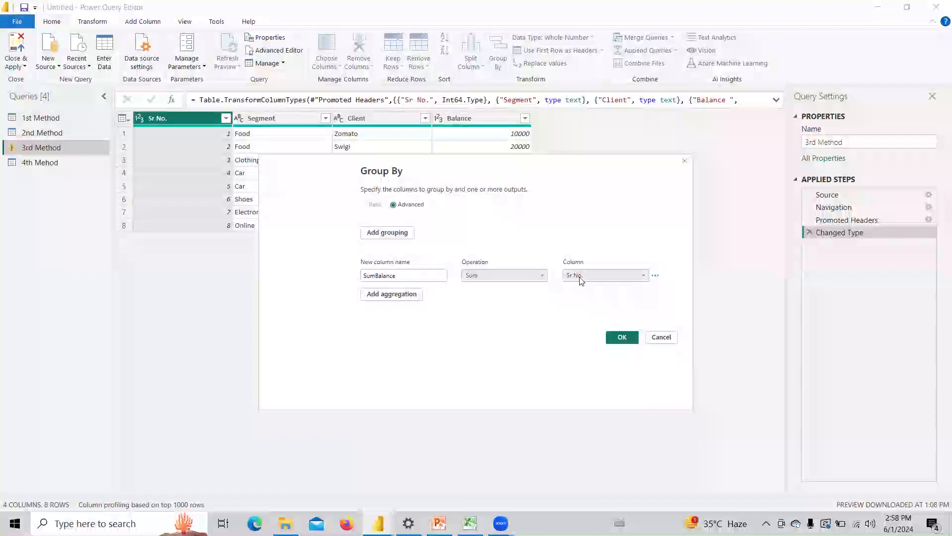
{"action": "left_click", "coordinate": [581, 278]}
{"action": "left_click", "coordinate": [585, 326]}
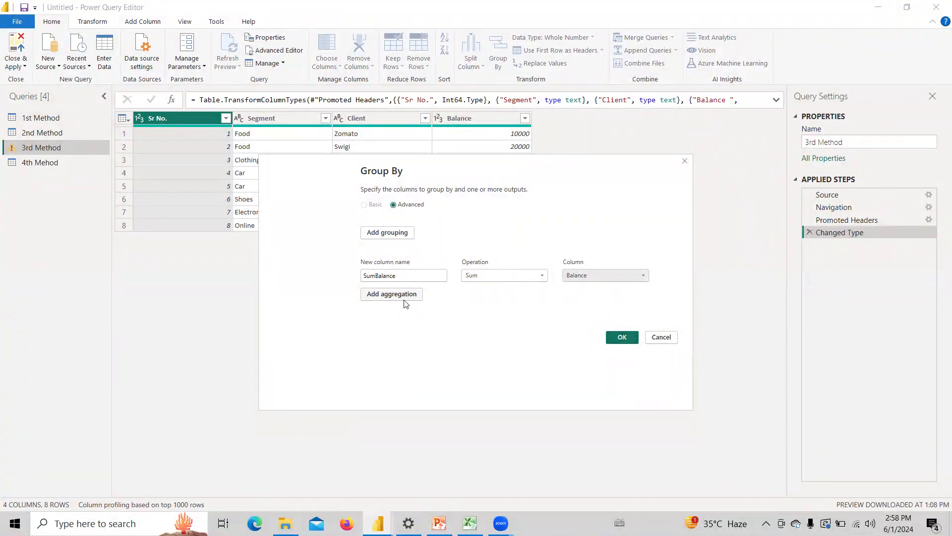
Add a second aggregation named Table using All Rows to the Group By, apply it, and expand all columns of Table without a prefix.
{"action": "left_click", "coordinate": [383, 294]}
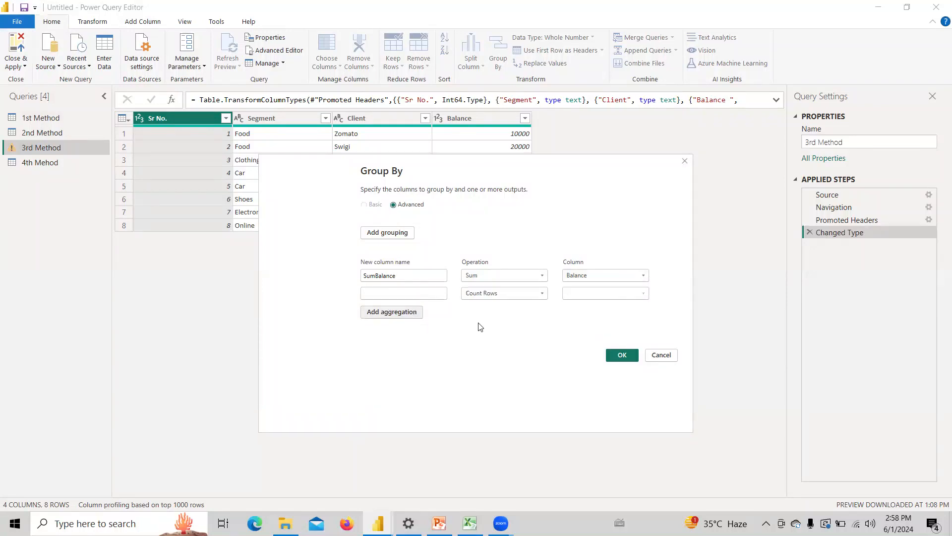
{"action": "left_click", "coordinate": [496, 293]}
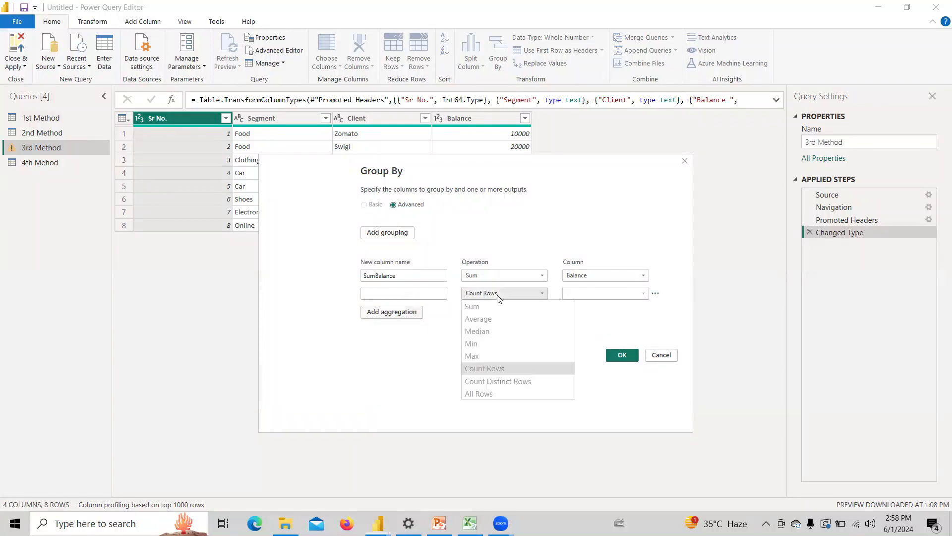
{"action": "left_click", "coordinate": [491, 393]}
{"action": "left_click", "coordinate": [415, 294]}
{"action": "type", "text": "Table"}
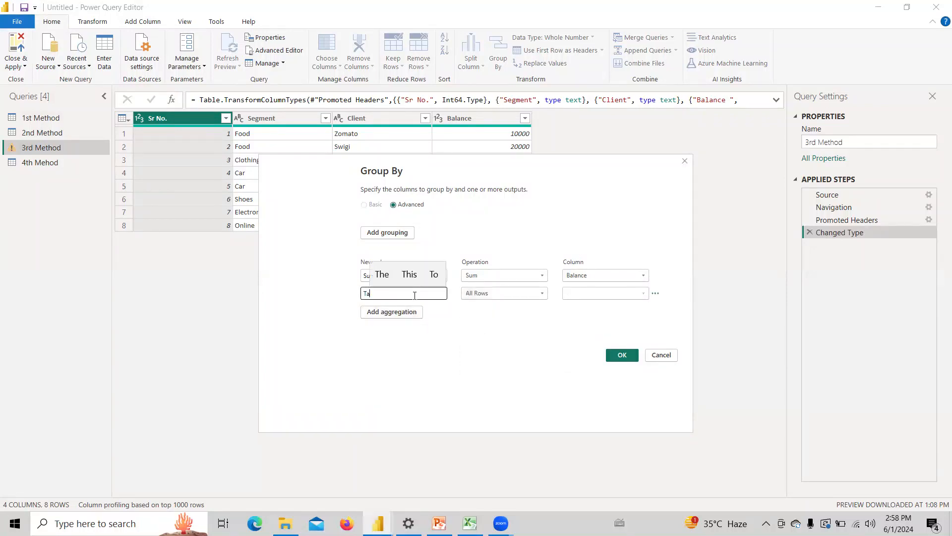
{"action": "left_click", "coordinate": [627, 355]}
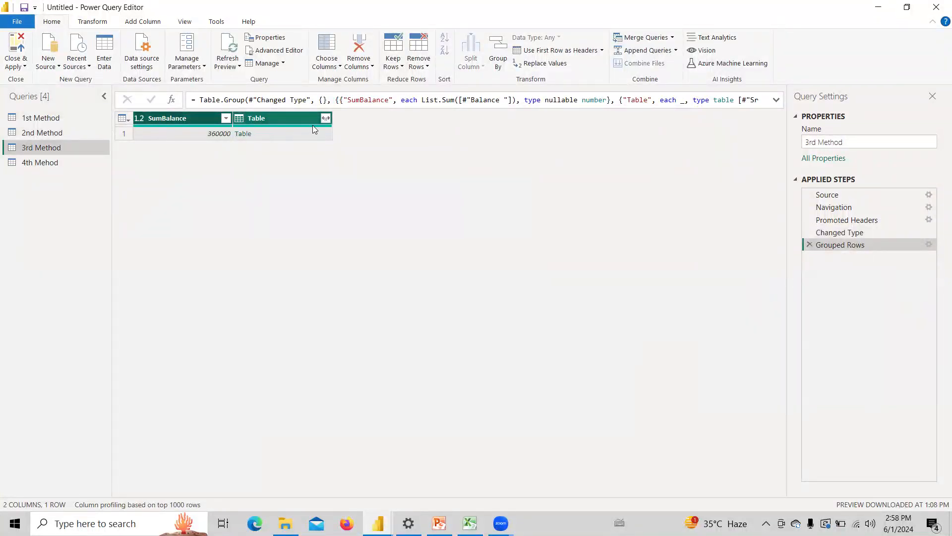
{"action": "left_click", "coordinate": [325, 118]}
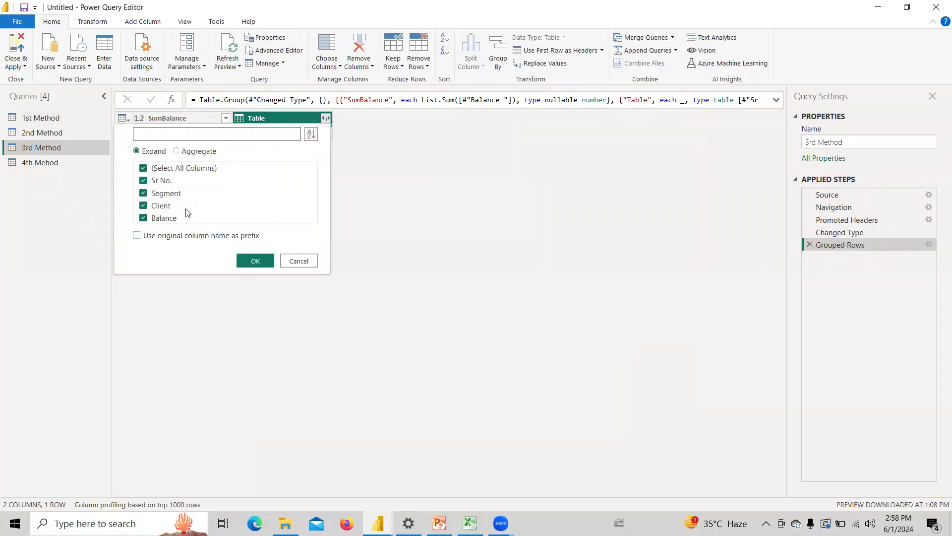
{"action": "left_click", "coordinate": [253, 260]}
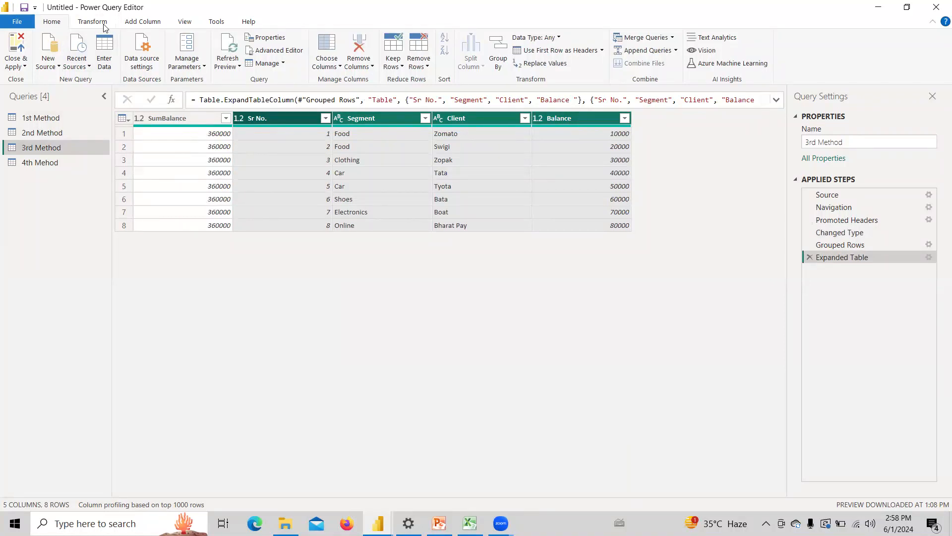
Start a custom column named % in the 3rd Method query, with Balance as the dividend of its formula.
{"action": "left_click", "coordinate": [153, 23]}
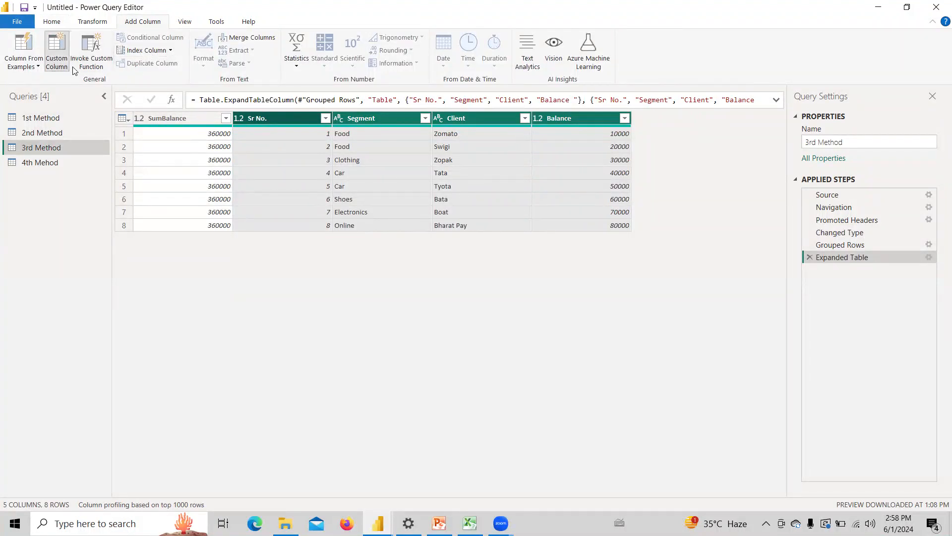
{"action": "left_click", "coordinate": [56, 52]}
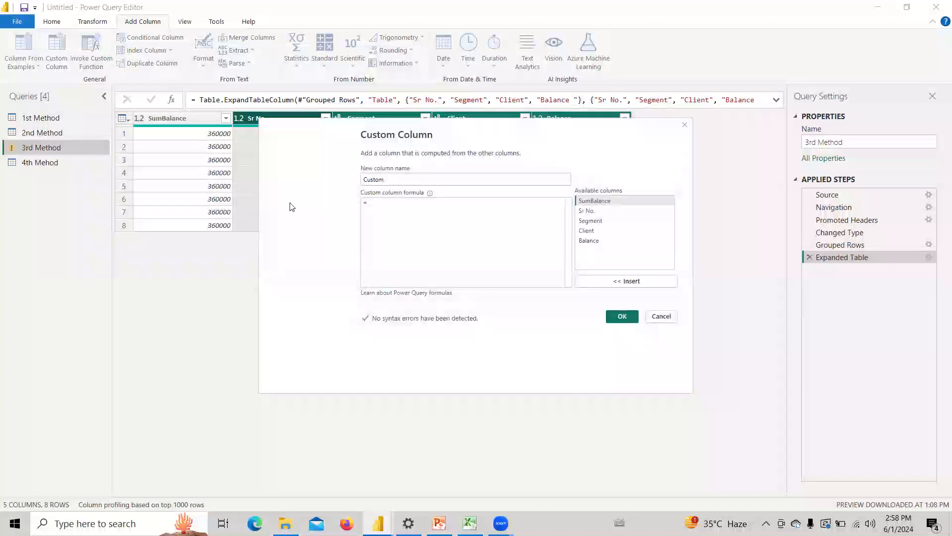
{"action": "left_click_drag", "start_coordinate": [360, 176], "coordinate": [280, 184]}
{"action": "type", "text": "%"}
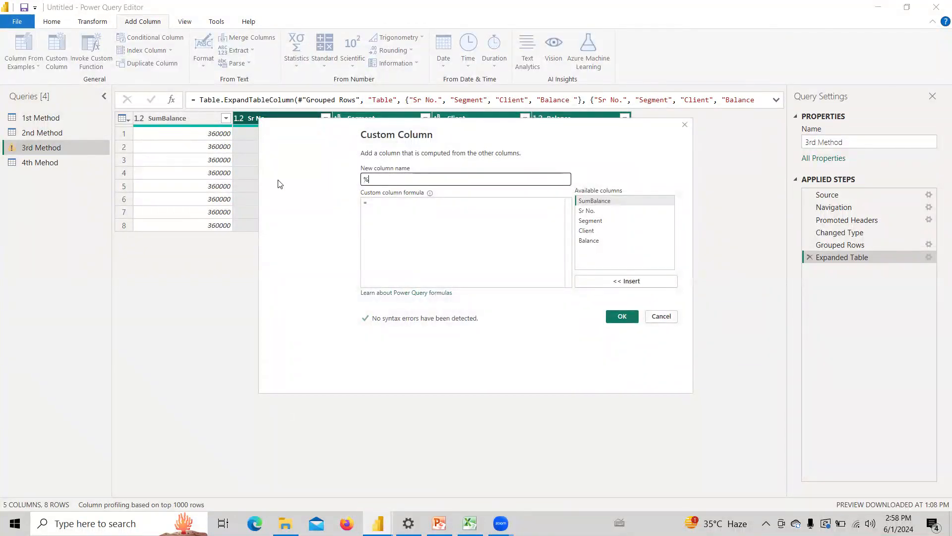
{"action": "double_click", "coordinate": [606, 242]}
{"action": "type", "text": "/"}
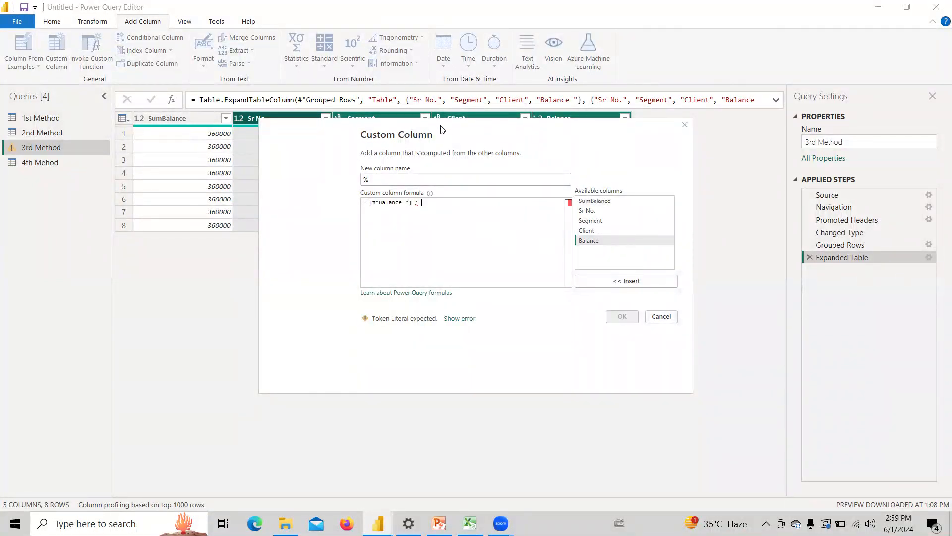
Complete the 3rd Method query's % formula with [SumBalance] as the divisor and set the new column's data type to Percentage.
{"action": "left_click_drag", "start_coordinate": [443, 129], "coordinate": [483, 192]}
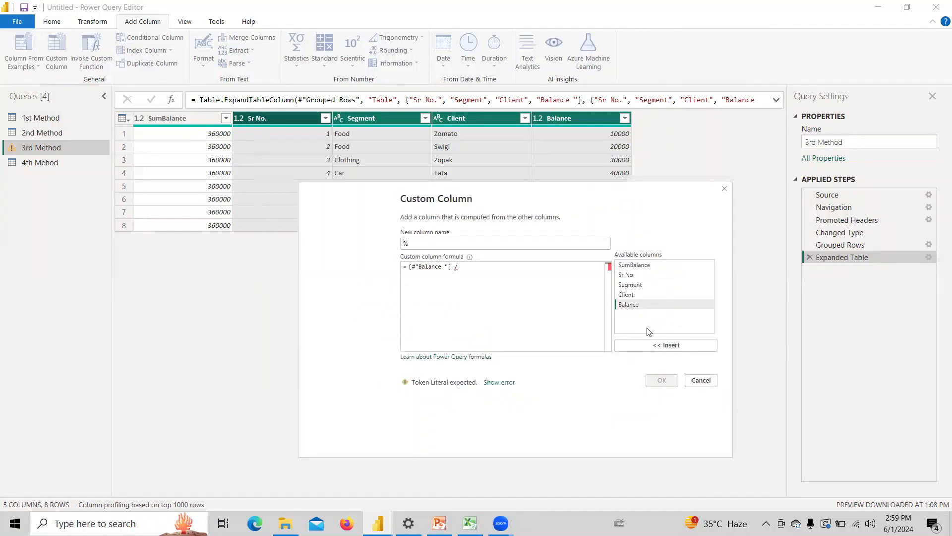
{"action": "left_click", "coordinate": [473, 267]}
{"action": "type", "text": "Sum"}
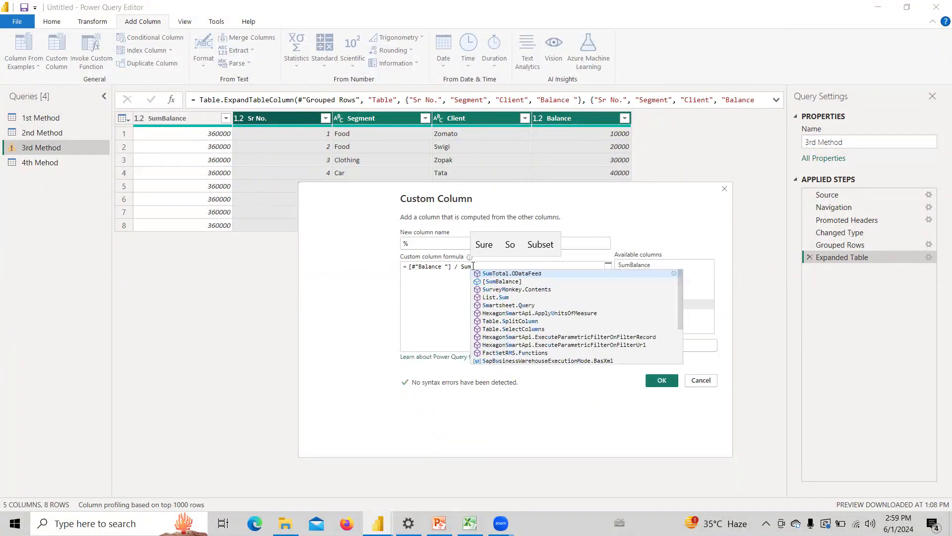
{"action": "left_click", "coordinate": [516, 281]}
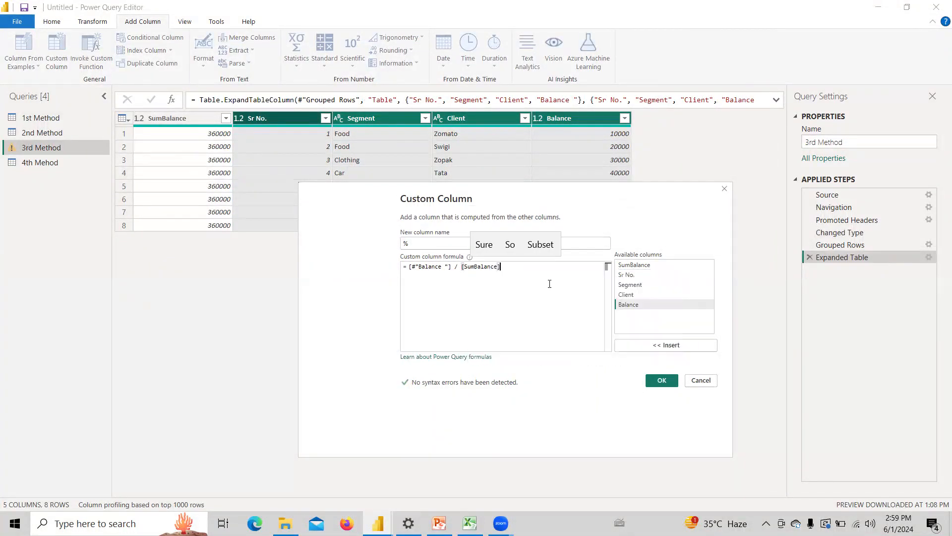
{"action": "left_click", "coordinate": [663, 381]}
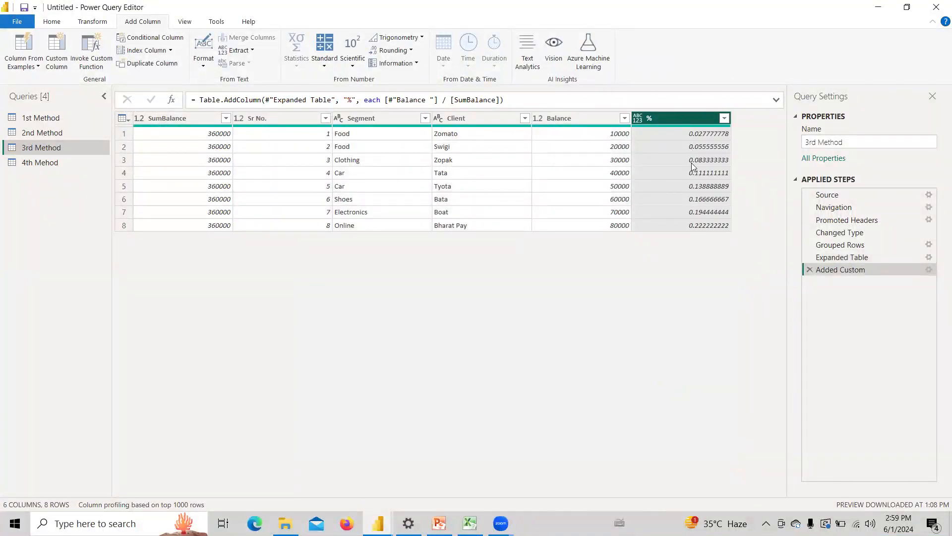
{"action": "left_click", "coordinate": [640, 119]}
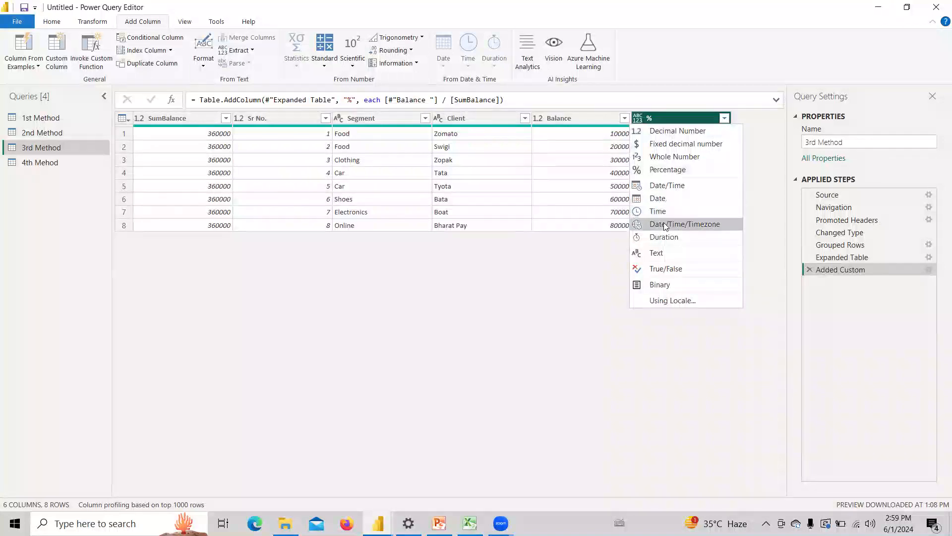
{"action": "left_click", "coordinate": [667, 169]}
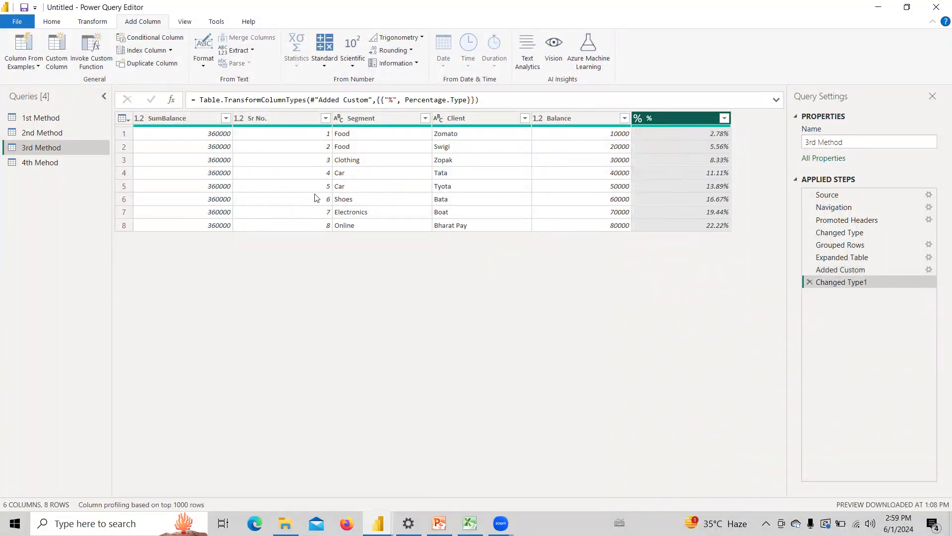
Start an Advanced Group By on the 4th Mehod query and group by Segment instead of Sr No.
{"action": "left_click", "coordinate": [31, 164]}
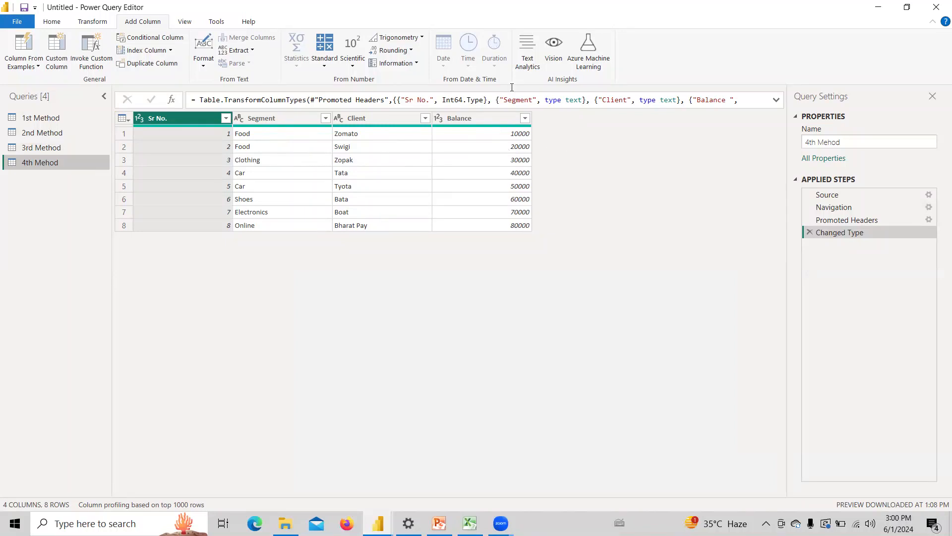
{"action": "left_click", "coordinate": [52, 22]}
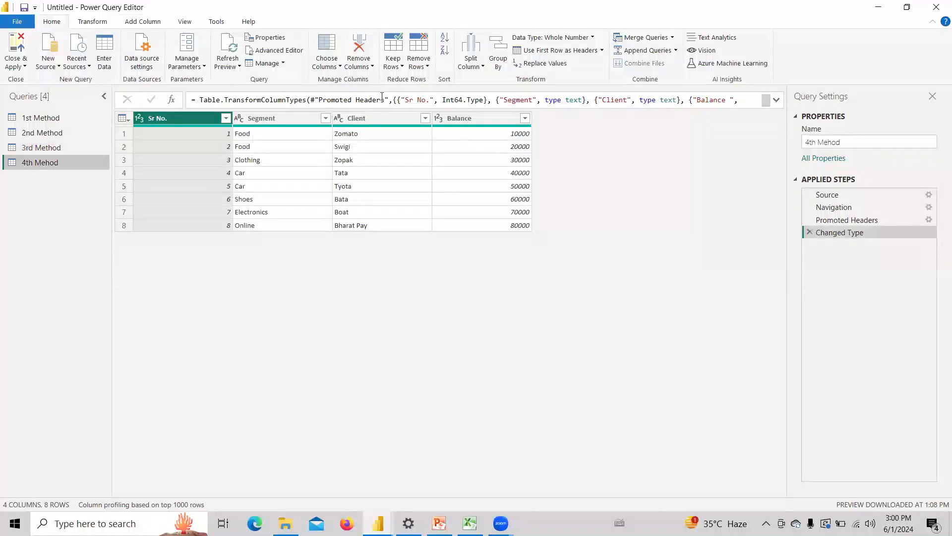
{"action": "left_click", "coordinate": [498, 56]}
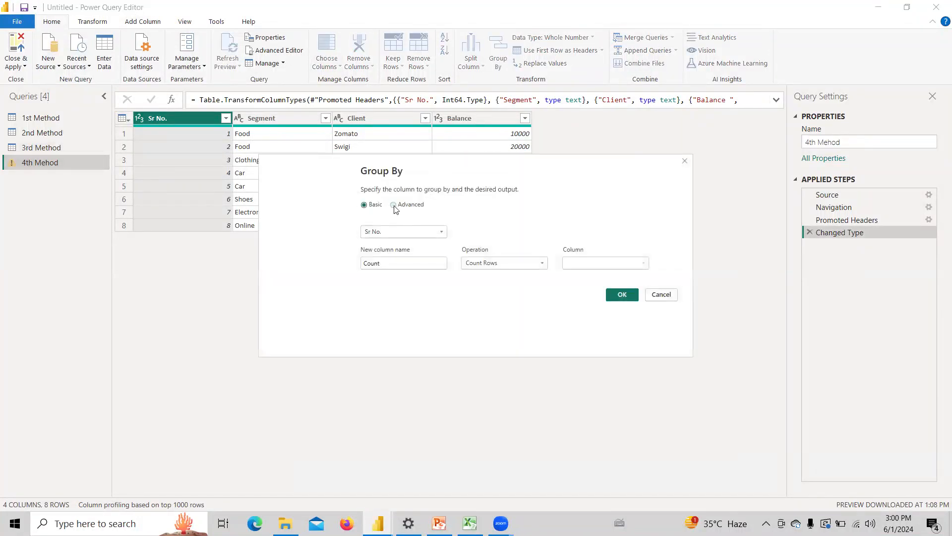
{"action": "left_click", "coordinate": [414, 206]}
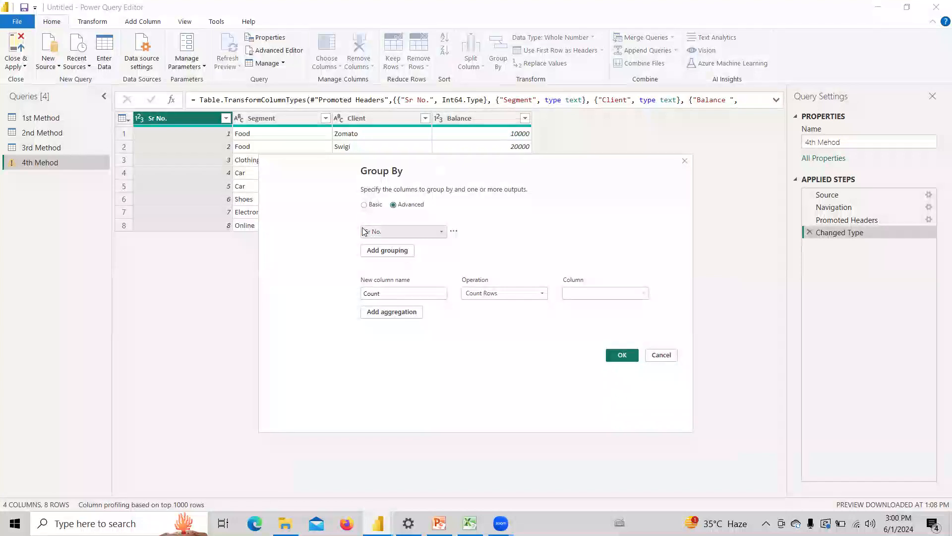
{"action": "left_click", "coordinate": [404, 233]}
{"action": "left_click", "coordinate": [403, 246]}
Define the Segment grouping's first aggregation as SumBalance, using the Sum operation on the Balance column.
{"action": "left_click", "coordinate": [392, 296]}
{"action": "left_click_drag", "start_coordinate": [392, 296], "coordinate": [316, 298]}
{"action": "type", "text": "Su"}
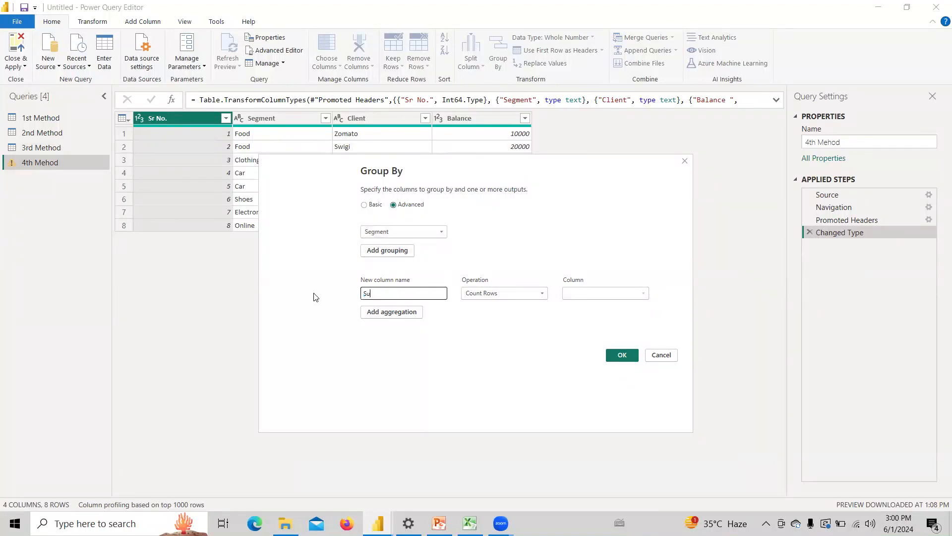
{"action": "type", "text": "mBalance"}
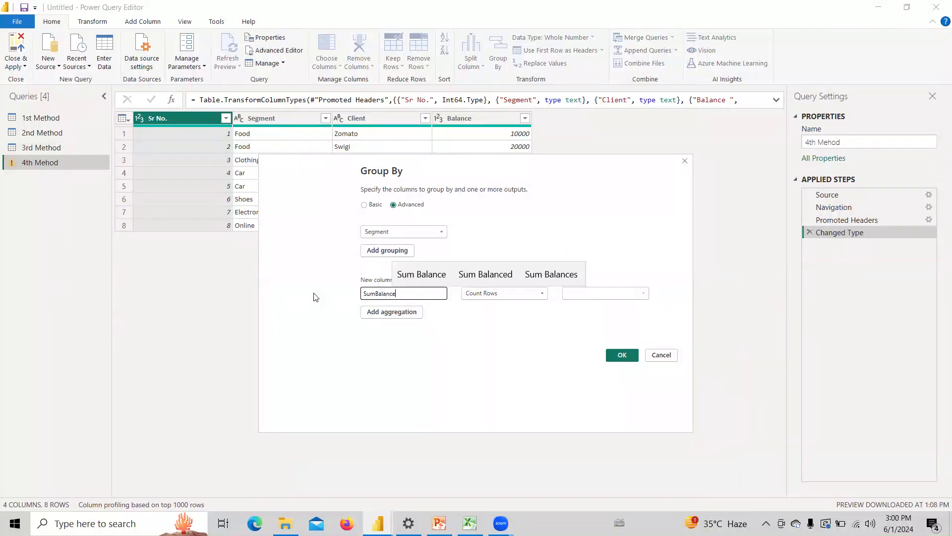
{"action": "left_click", "coordinate": [470, 292]}
{"action": "left_click", "coordinate": [476, 306]}
{"action": "left_click", "coordinate": [570, 293]}
{"action": "left_click", "coordinate": [580, 318]}
{"action": "left_click", "coordinate": [575, 294]}
{"action": "left_click", "coordinate": [578, 343]}
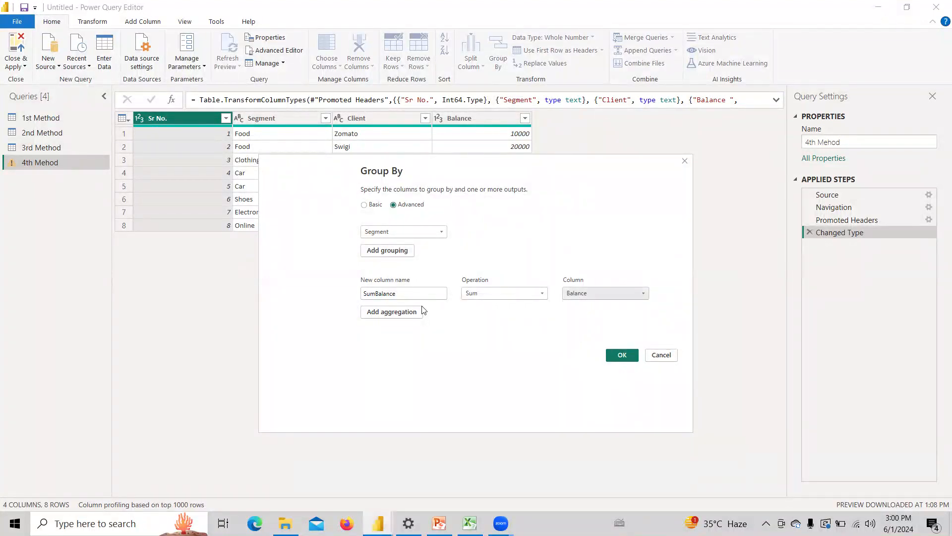
Add an All Rows aggregation named Table to the Segment grouping, apply it, and expand all columns of Table without a prefix.
{"action": "left_click", "coordinate": [401, 312]}
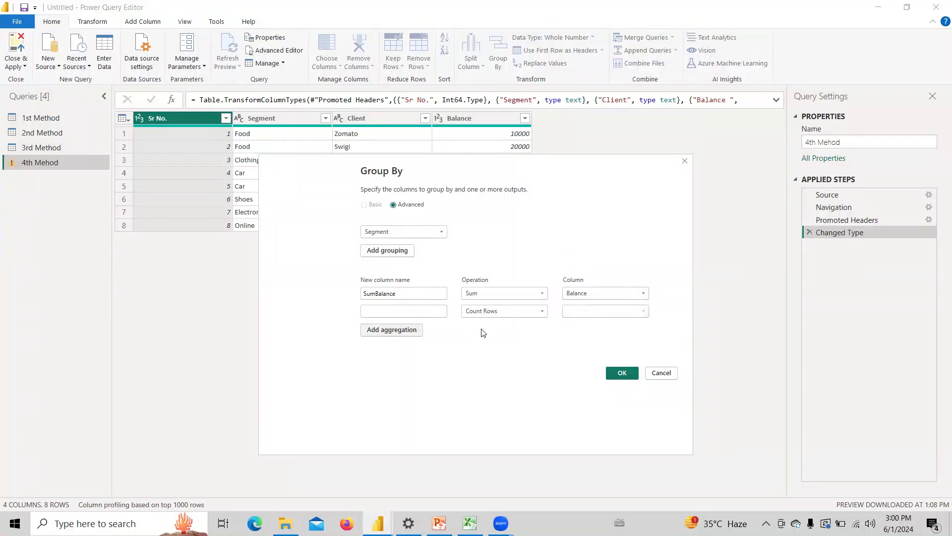
{"action": "left_click", "coordinate": [482, 311]}
{"action": "left_click", "coordinate": [474, 411]}
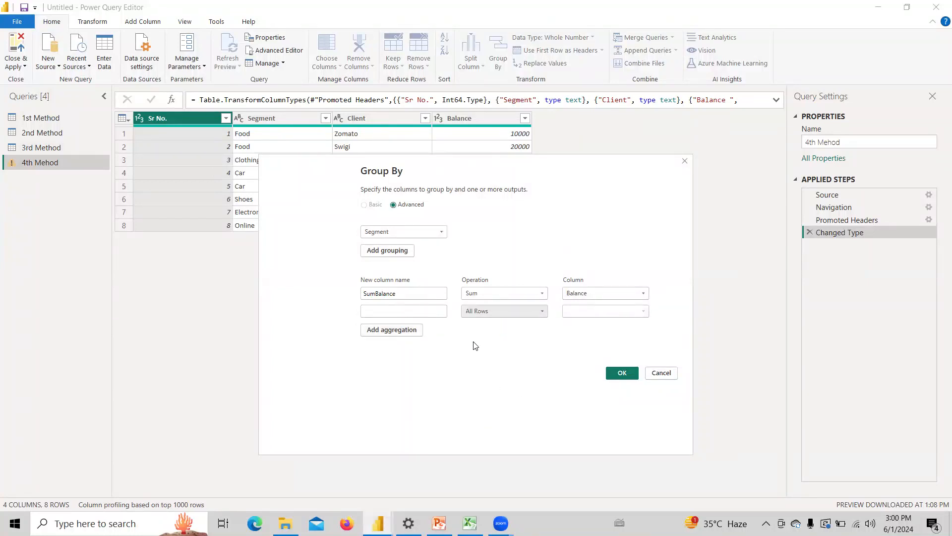
{"action": "left_click", "coordinate": [398, 311]}
{"action": "type", "text": "Tab"}
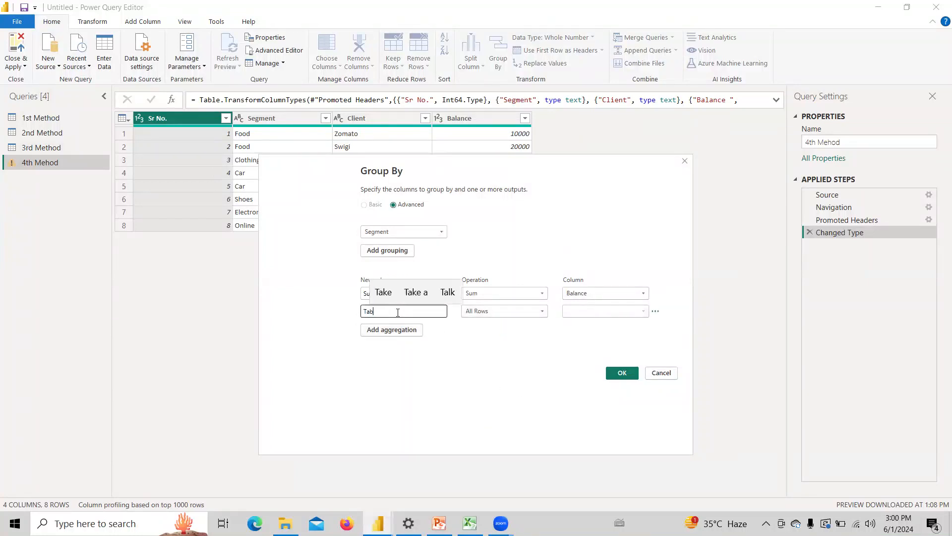
{"action": "type", "text": "le"}
{"action": "left_click", "coordinate": [620, 372]}
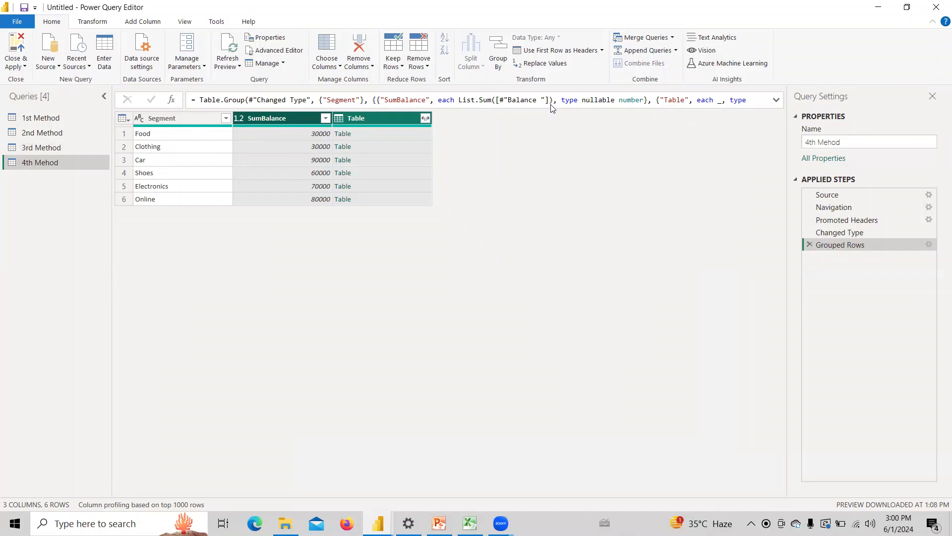
{"action": "left_click", "coordinate": [425, 118]}
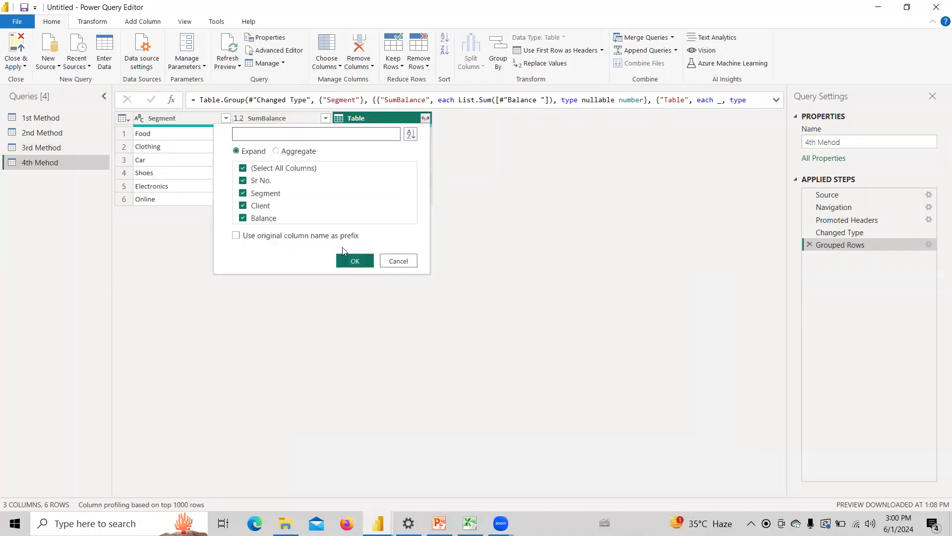
{"action": "left_click", "coordinate": [353, 261]}
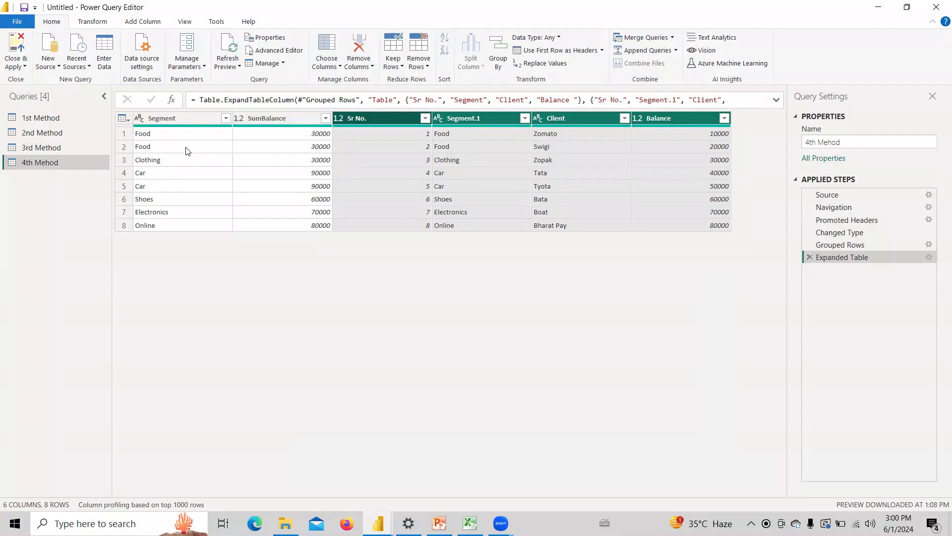
Start a custom column named % in the 4th Mehod query, with Balance as the dividend of its formula.
{"action": "left_click", "coordinate": [143, 21]}
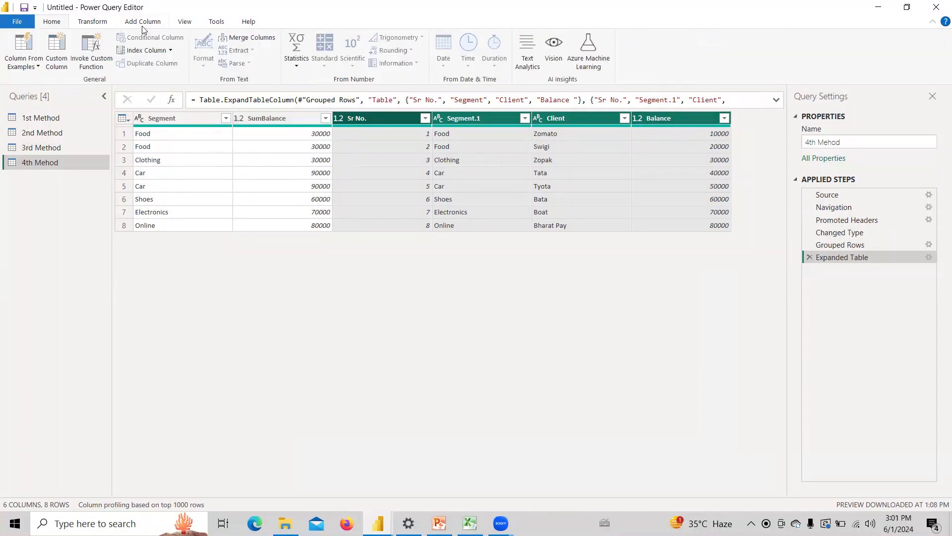
{"action": "left_click", "coordinate": [54, 65]}
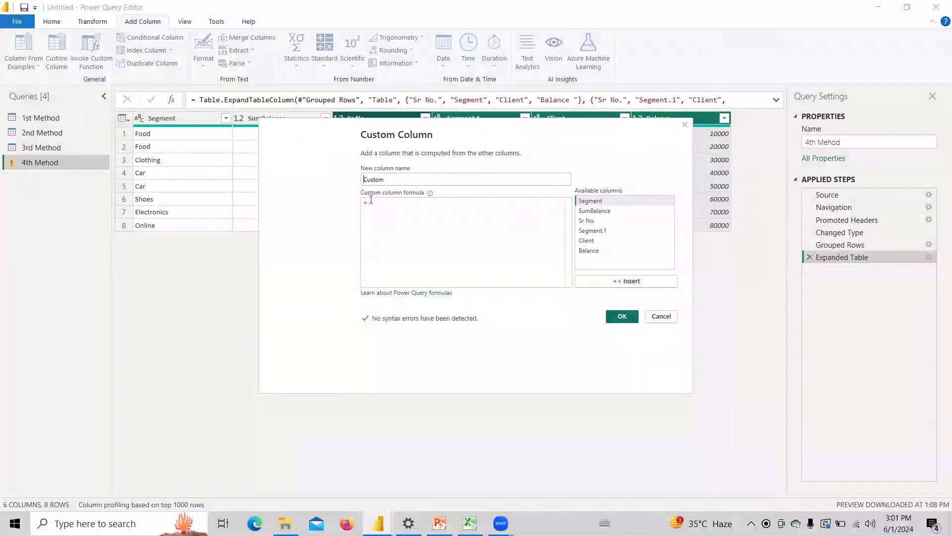
{"action": "key", "text": "ctrl+a"}
{"action": "type", "text": "%"}
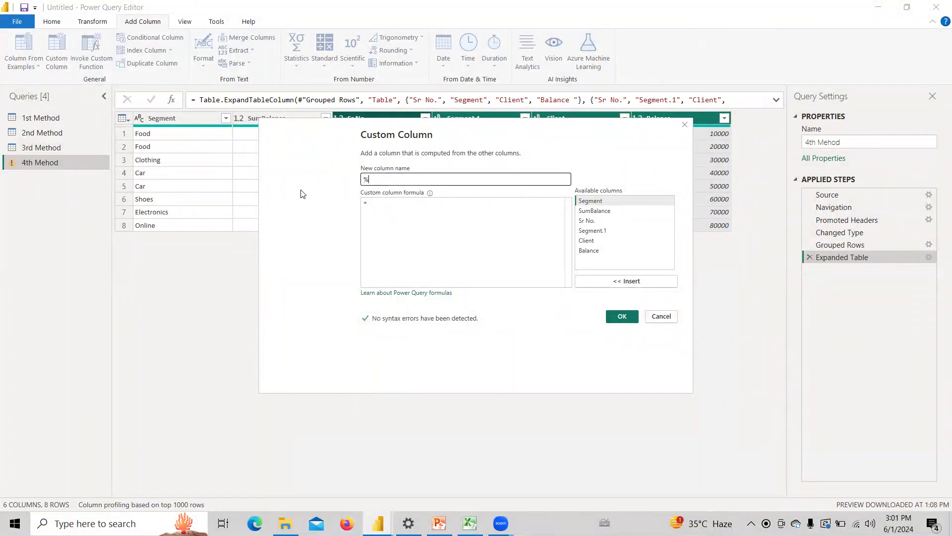
{"action": "left_click", "coordinate": [418, 195]}
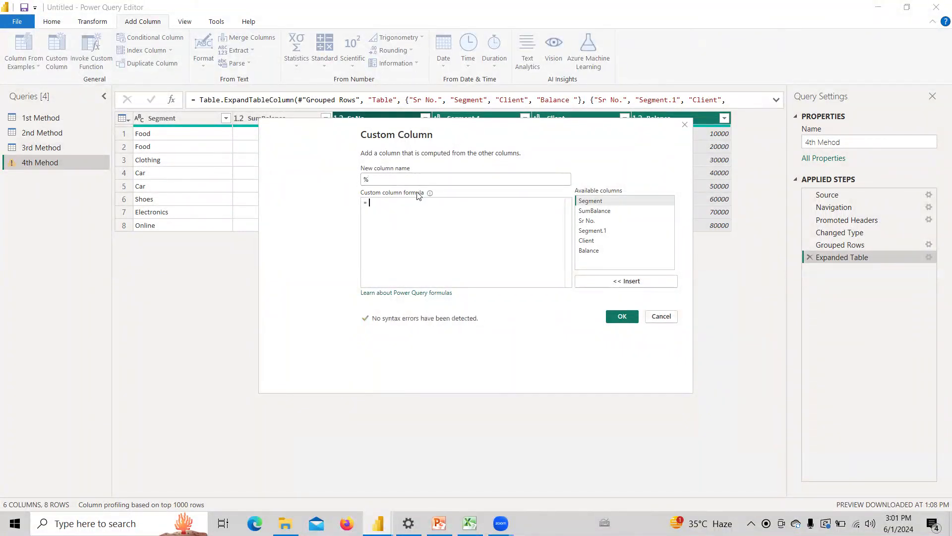
{"action": "type", "text": "bala"}
{"action": "key", "text": "Tab"}
{"action": "type", "text": "/"}
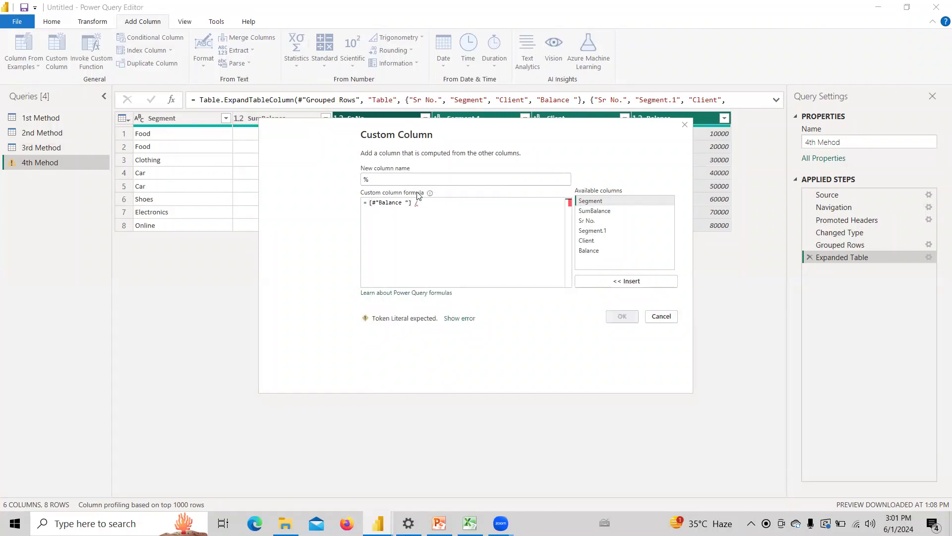
Complete the 4th Mehod query's % formula with [SumBalance] as the divisor and set the new column's data type to Percentage.
{"action": "type", "text": " [Su"}
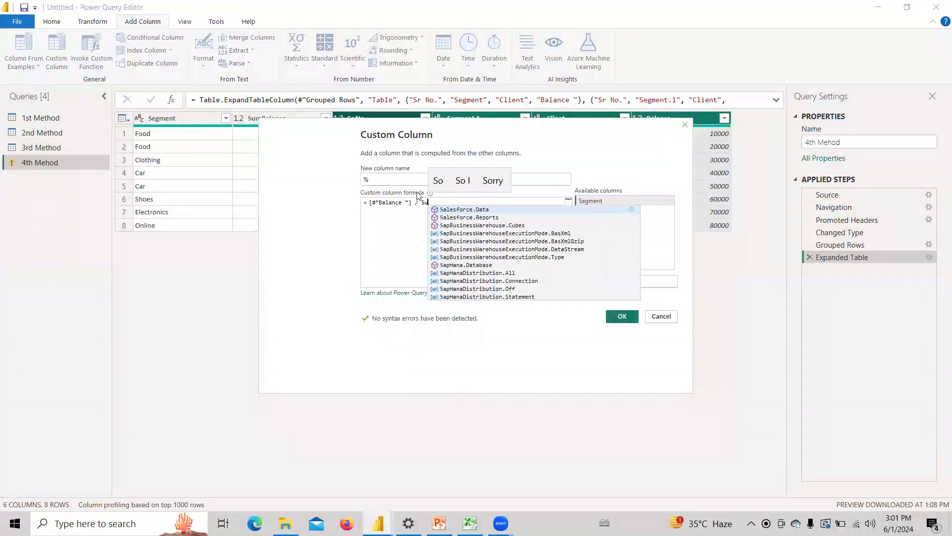
{"action": "type", "text": "mBalance"}
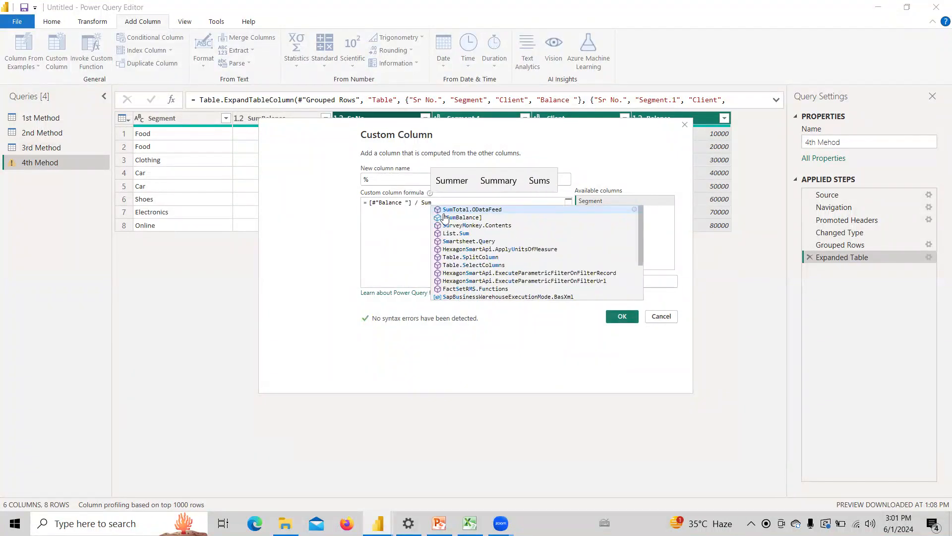
{"action": "left_click", "coordinate": [467, 218]}
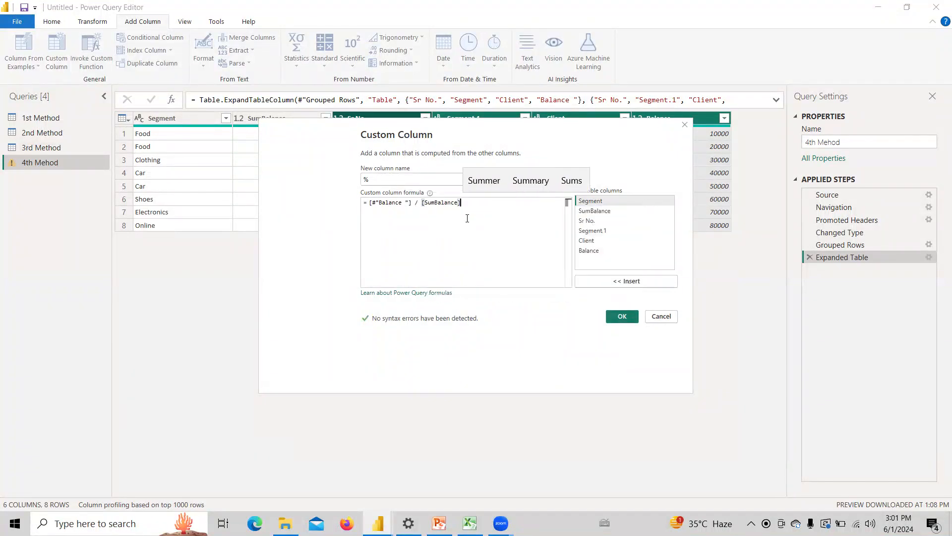
{"action": "left_click", "coordinate": [622, 316]}
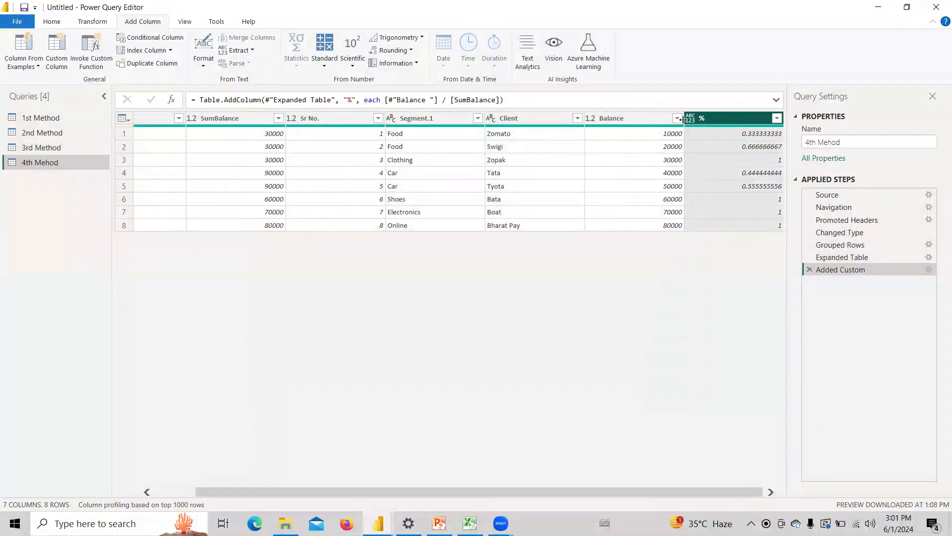
{"action": "left_click", "coordinate": [691, 119]}
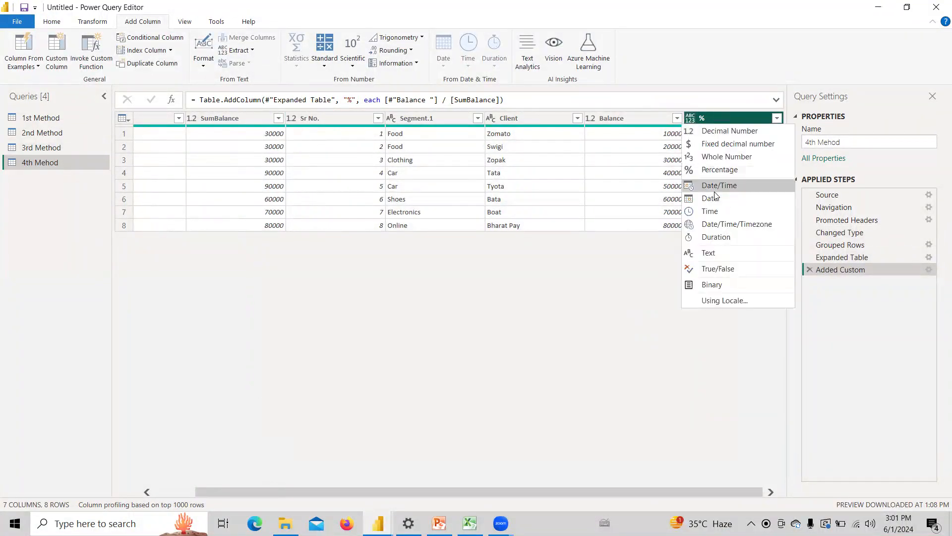
{"action": "left_click", "coordinate": [714, 169]}
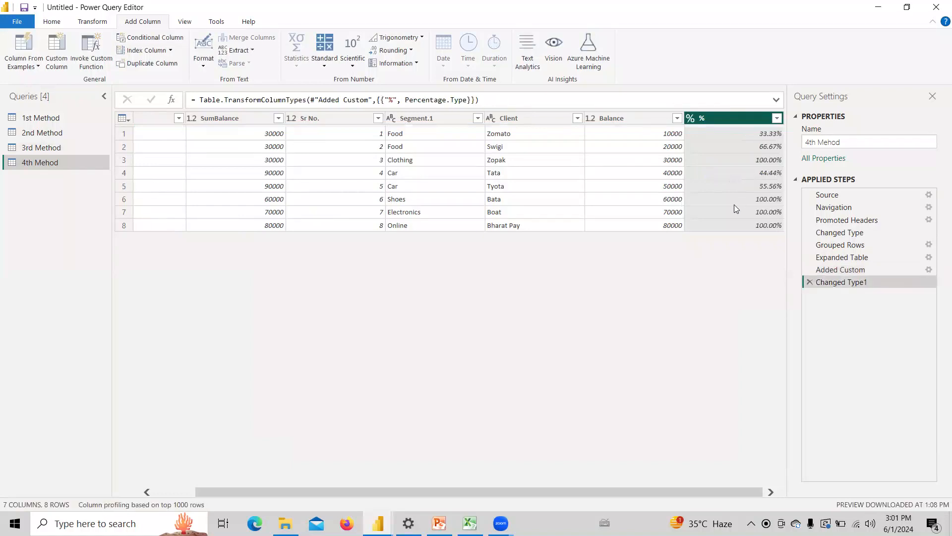